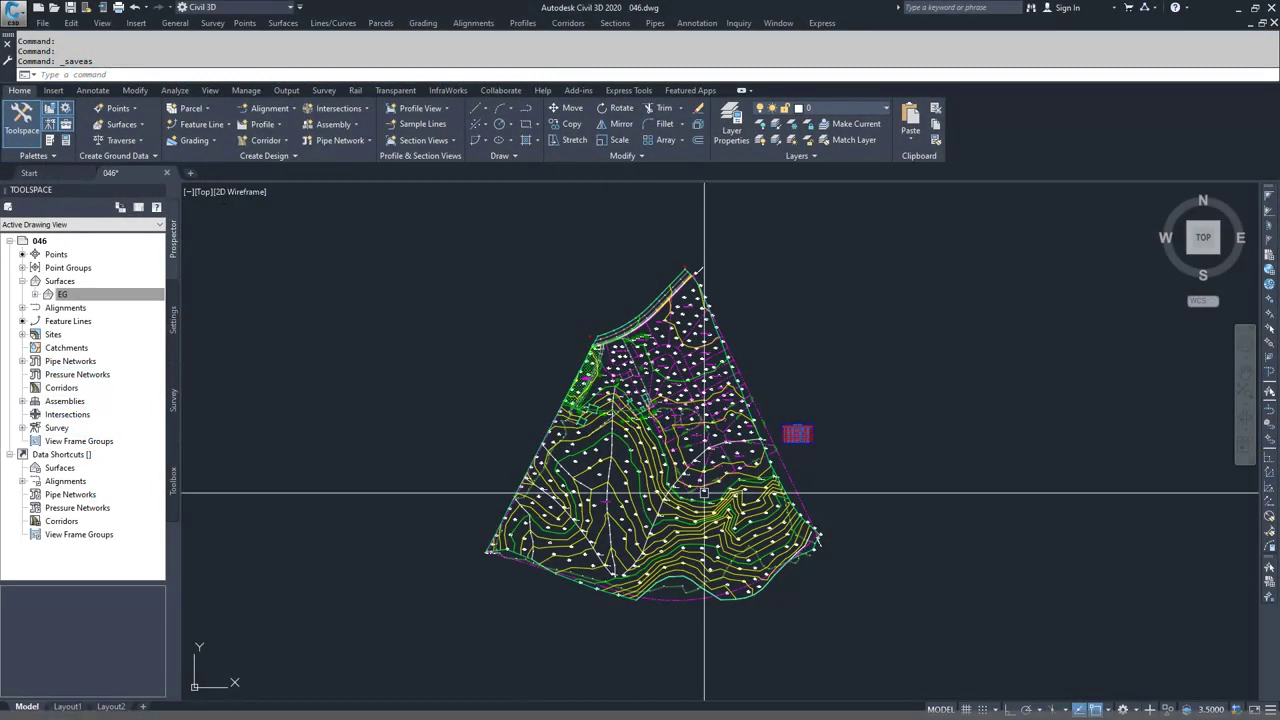
- Zoom in on the top-of-bank feature line through points 369 to 378
scroll(704, 495, up, 5)
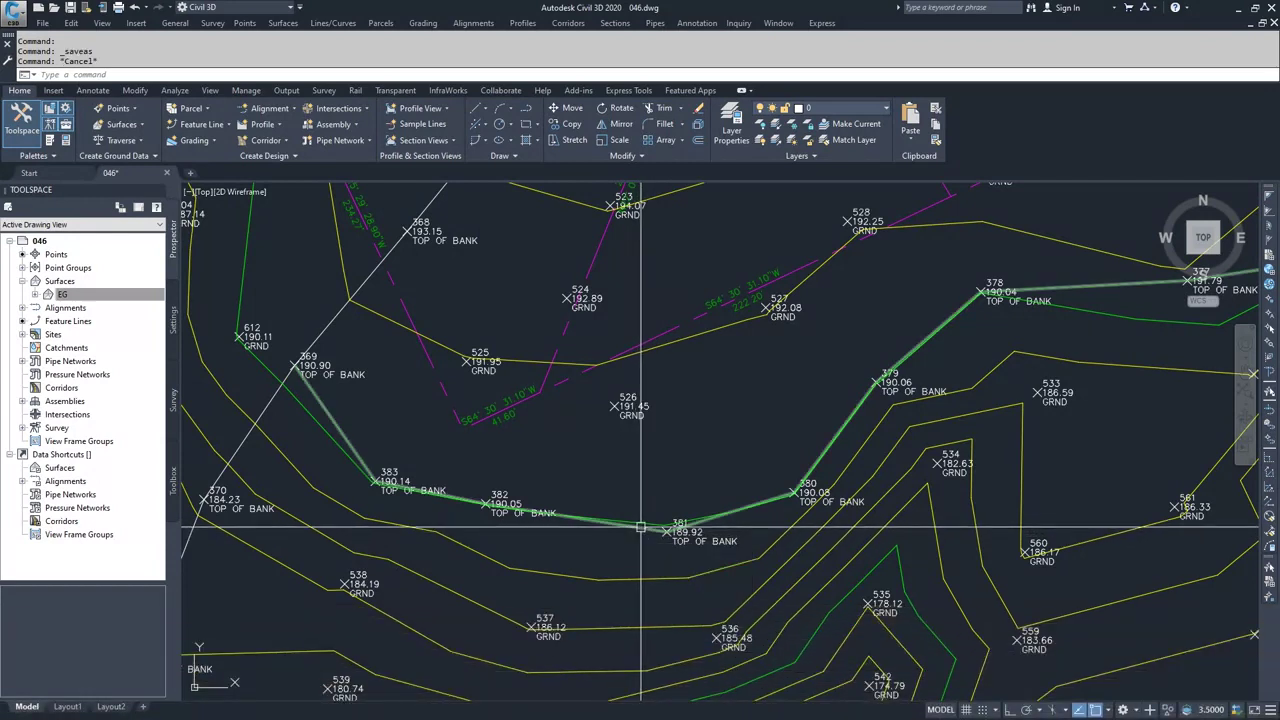
- Delete the vertex at point 381 from the top-of-bank feature line
key(Escape)
click(636, 532)
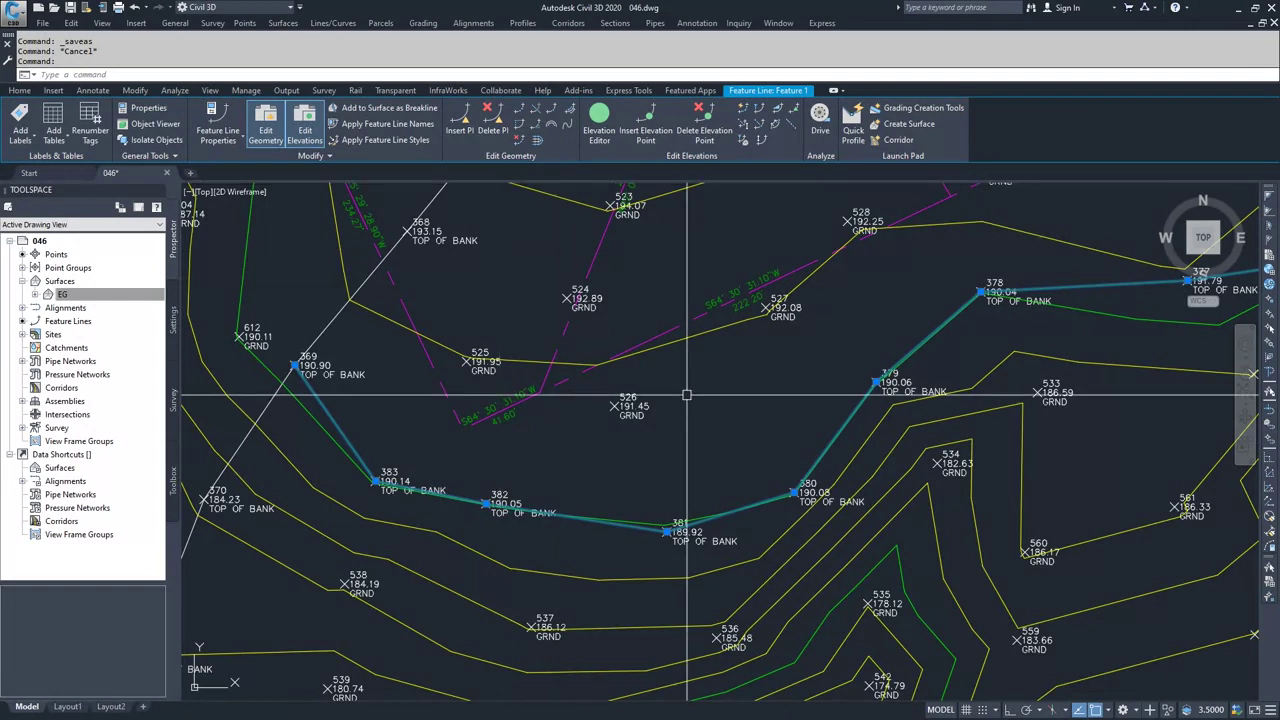
click(457, 128)
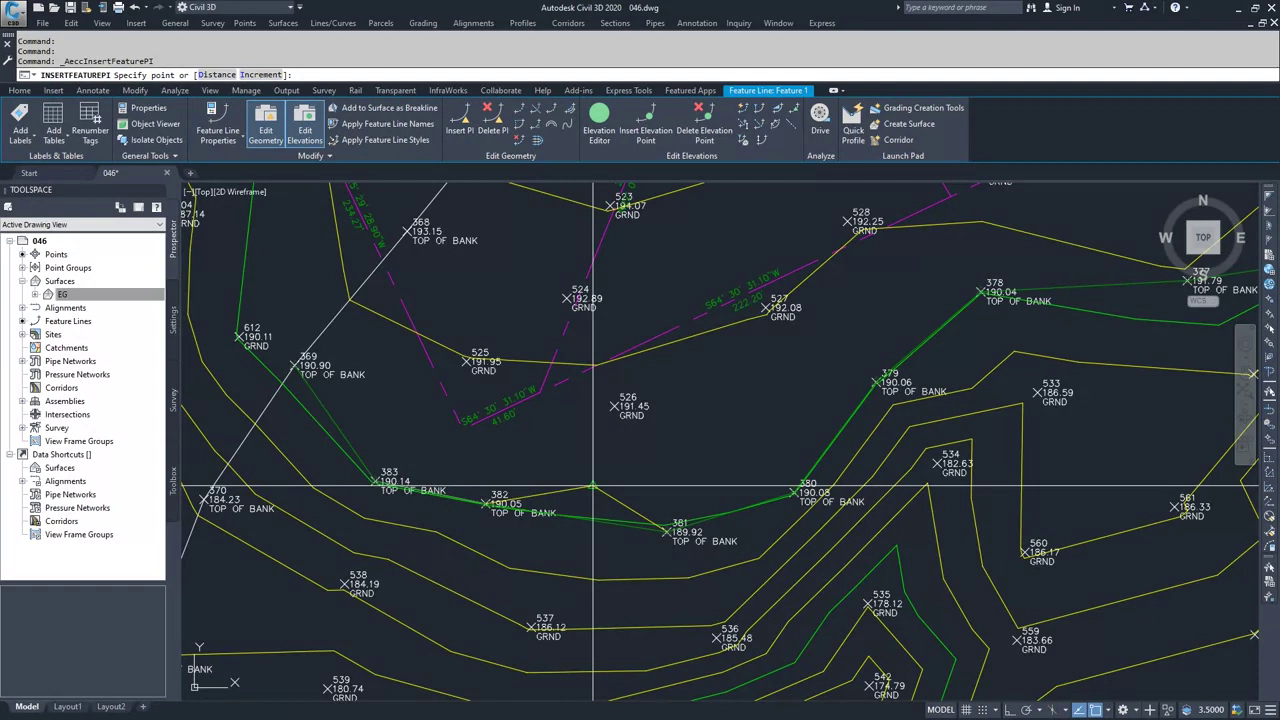
key(Escape)
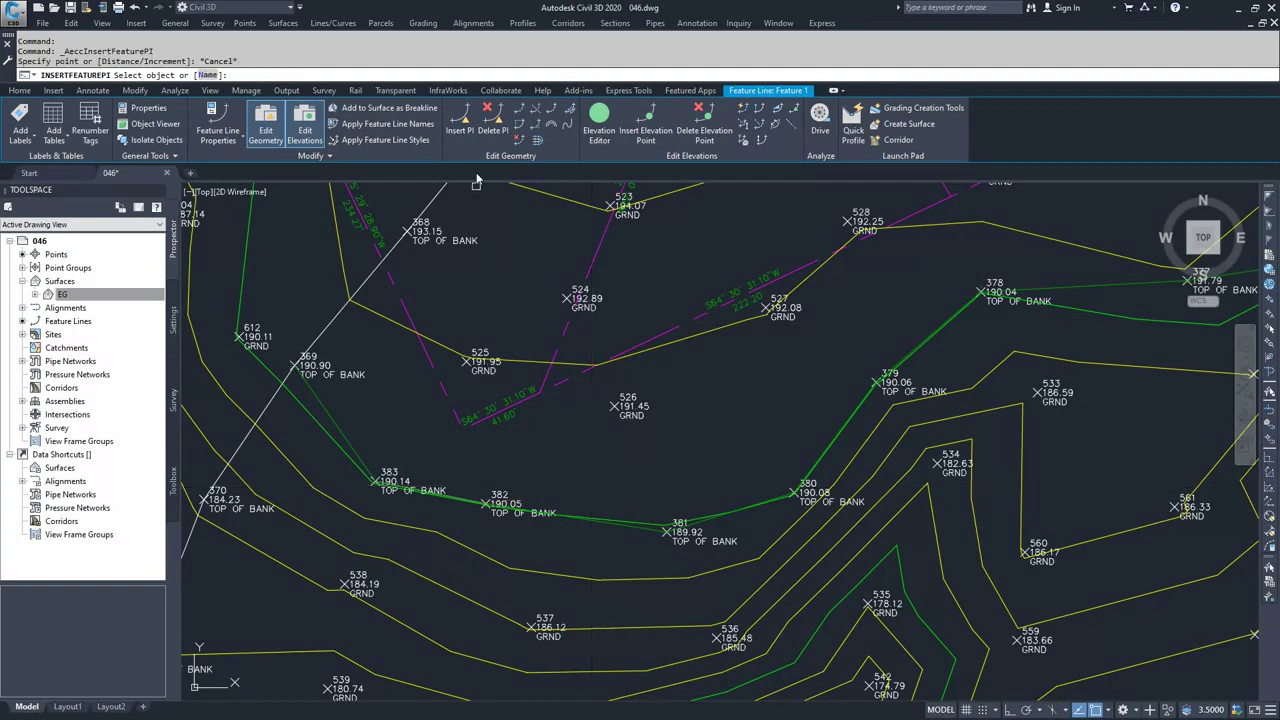
click(492, 118)
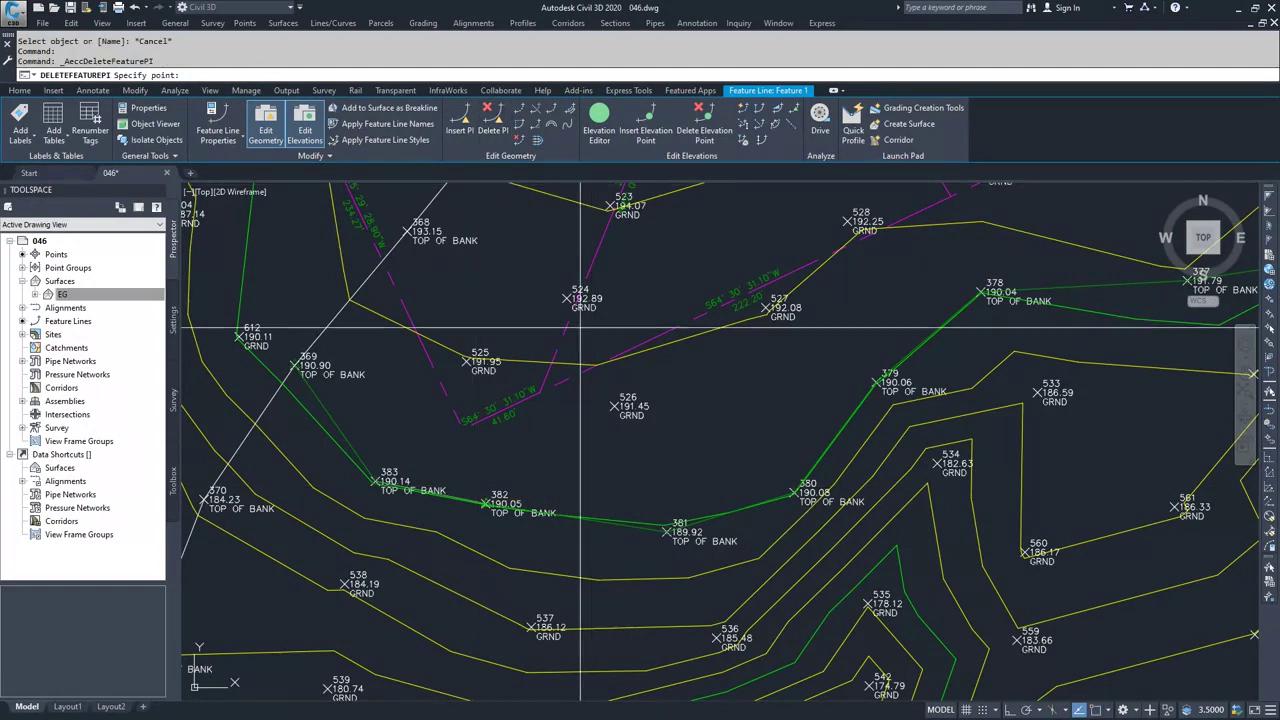
click(660, 462)
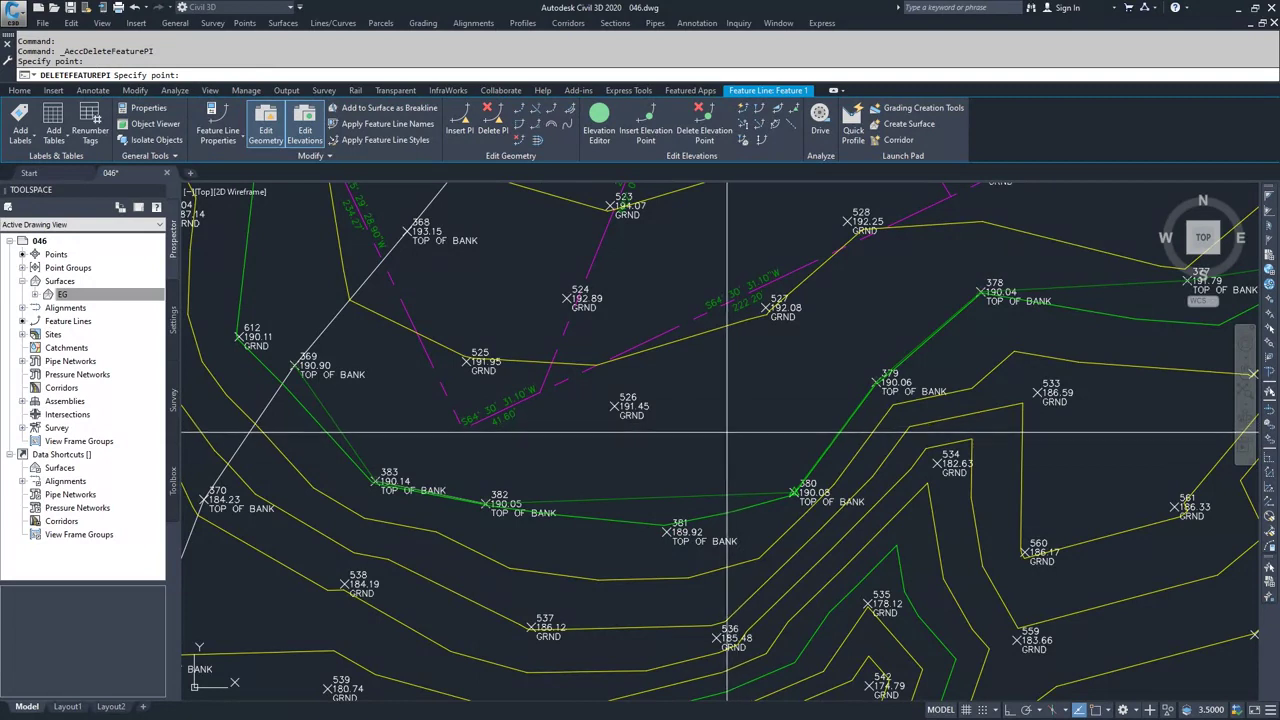
key(Escape)
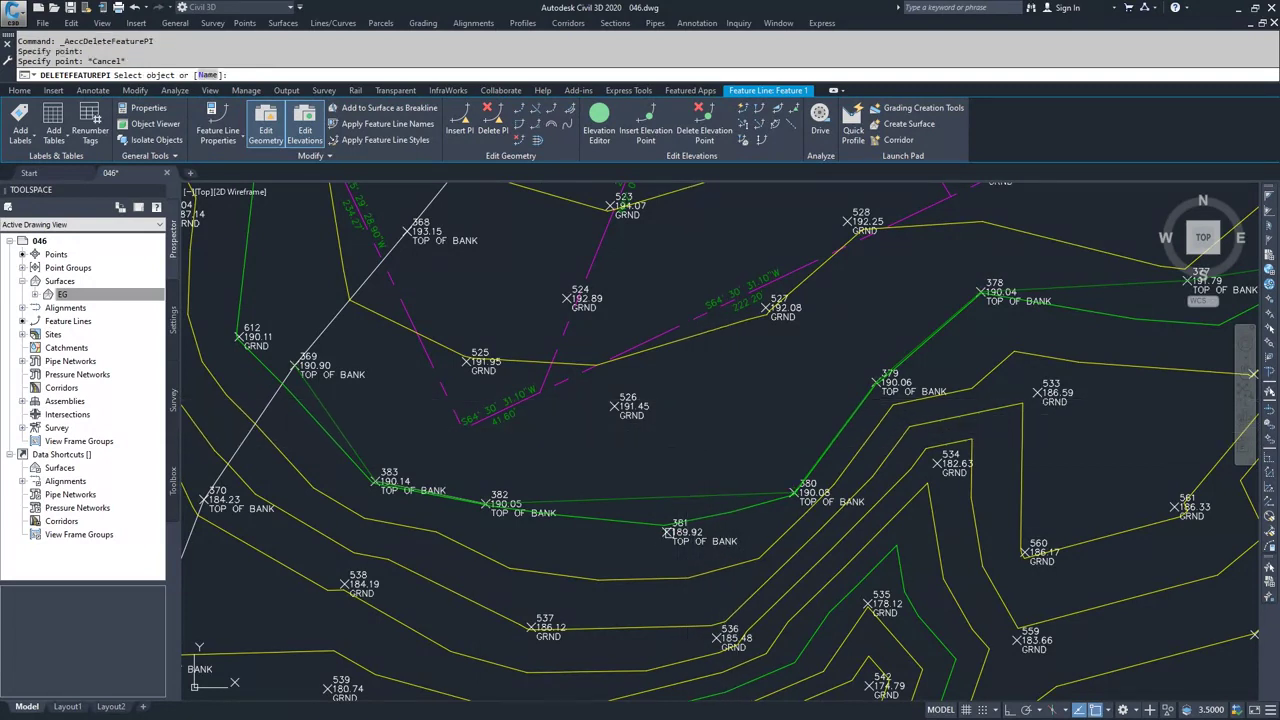
- Break the top-of-bank feature line between point 382 and point 380
click(520, 110)
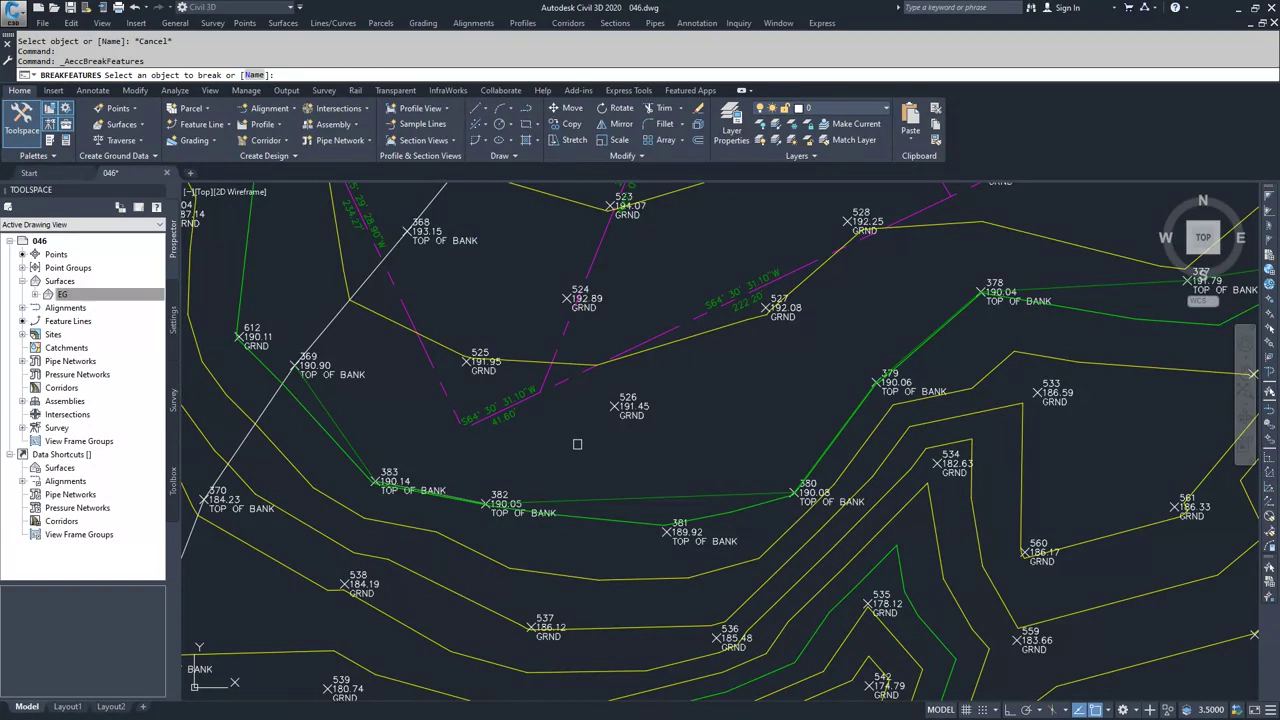
click(596, 498)
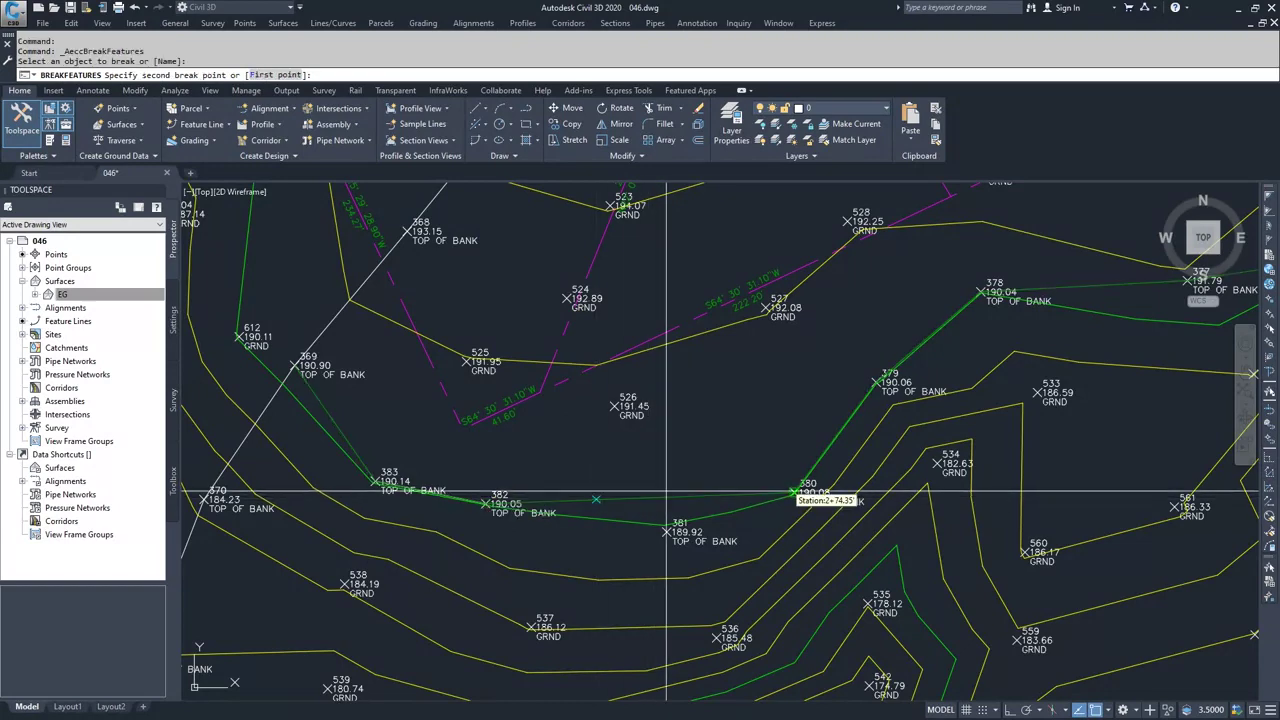
click(691, 494)
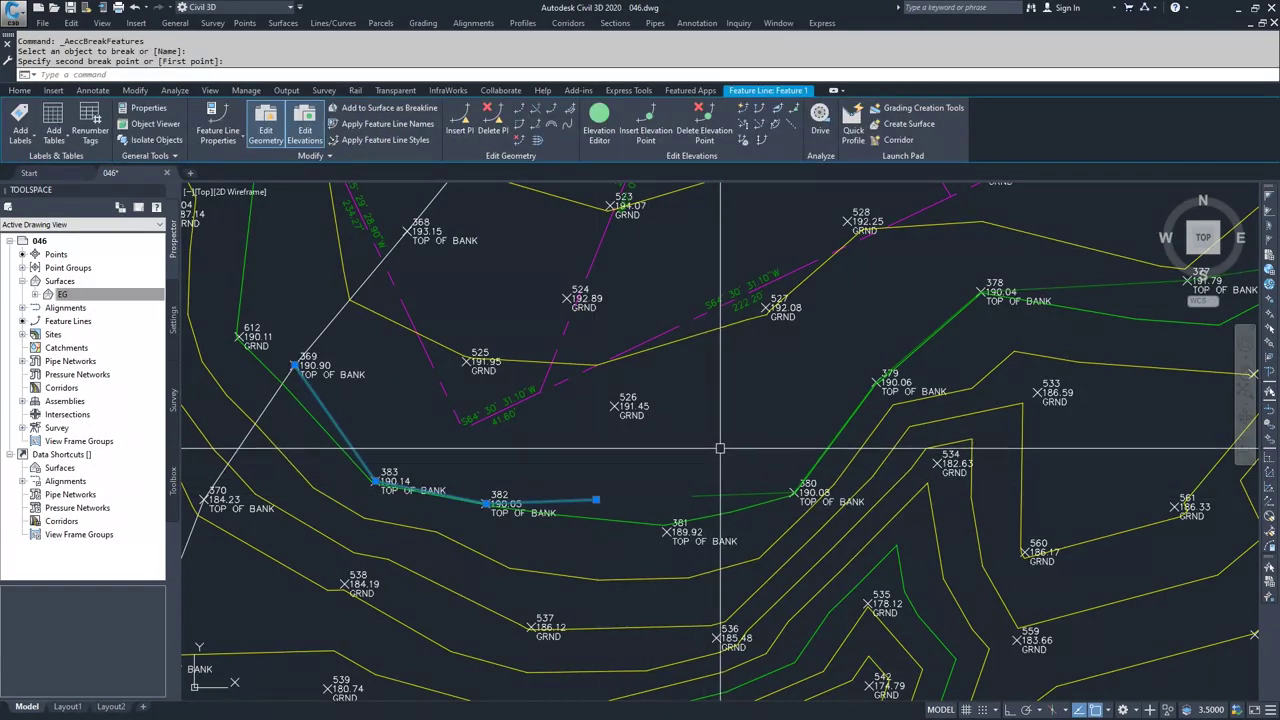
key(Escape)
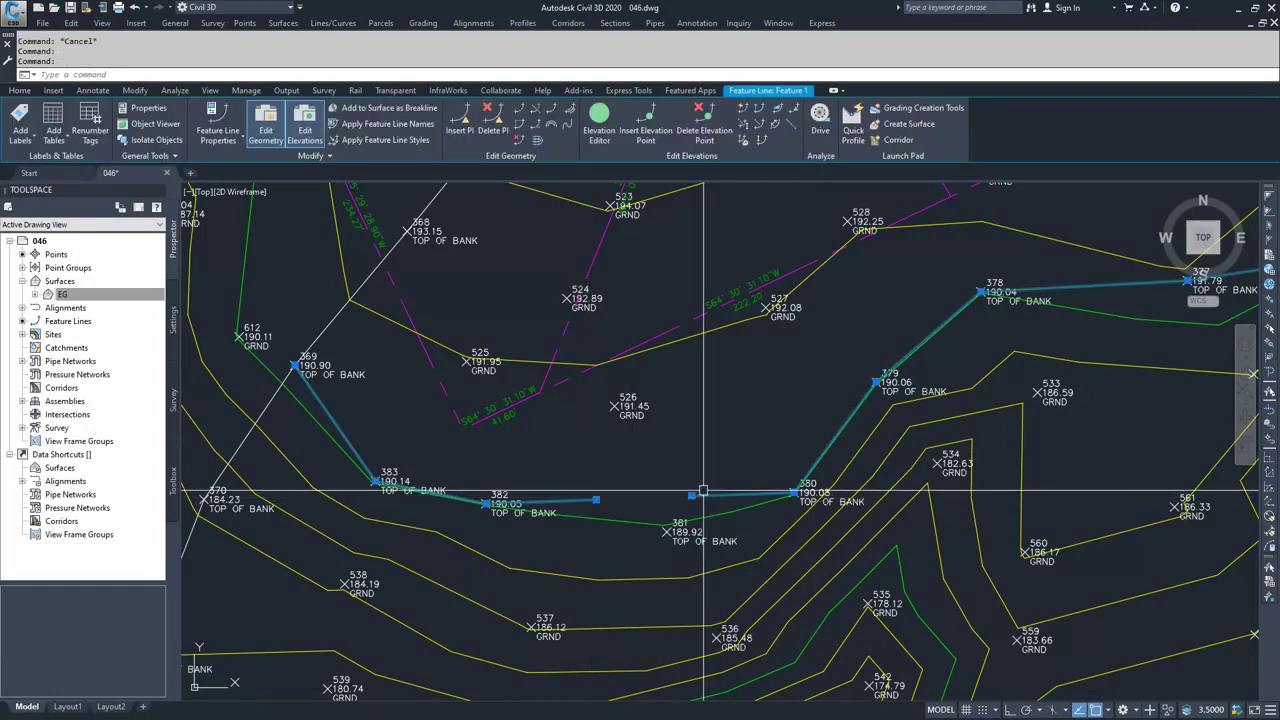
key(Escape)
- Stretch the loose broken end to the other piece and join both into one feature line
click(590, 498)
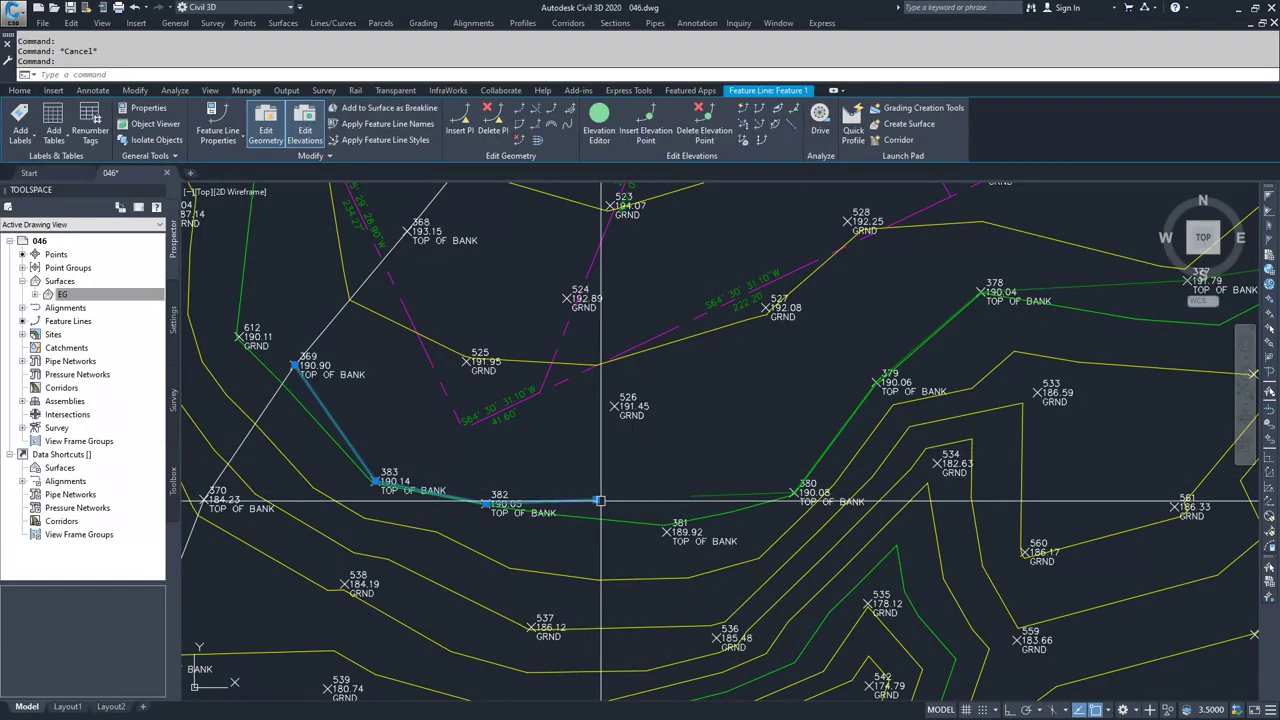
click(590, 498)
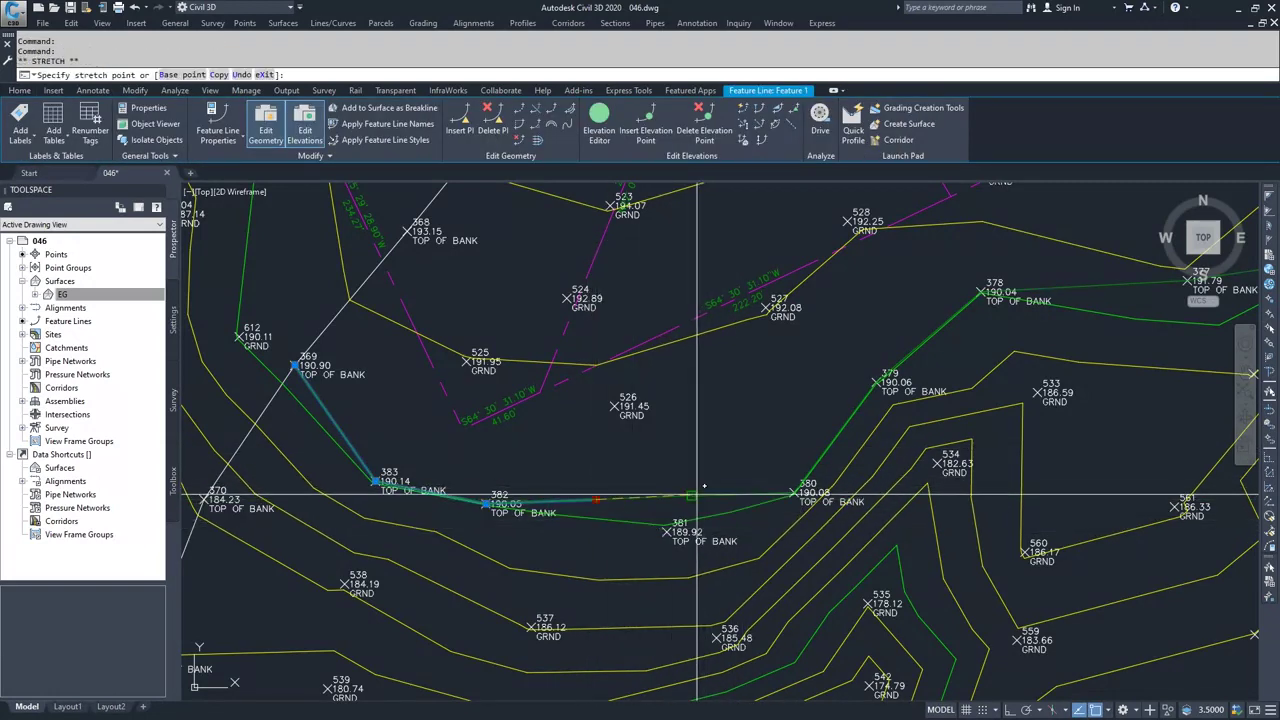
click(691, 496)
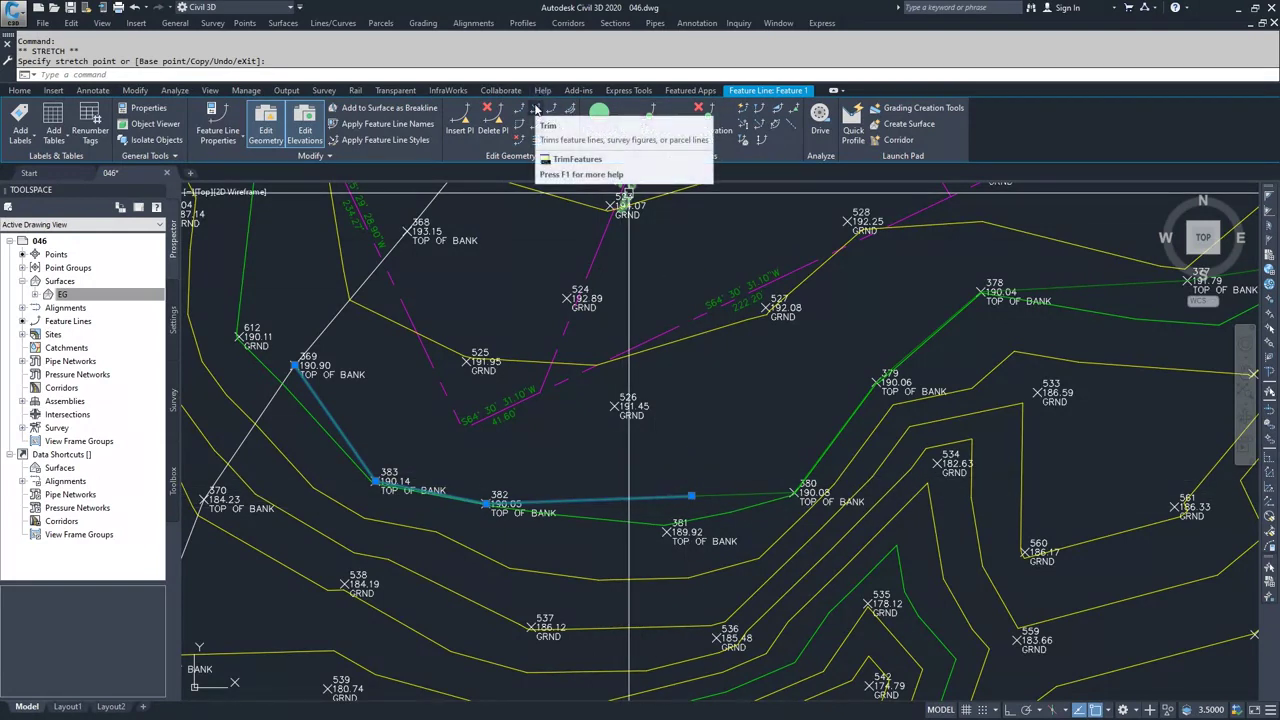
click(550, 113)
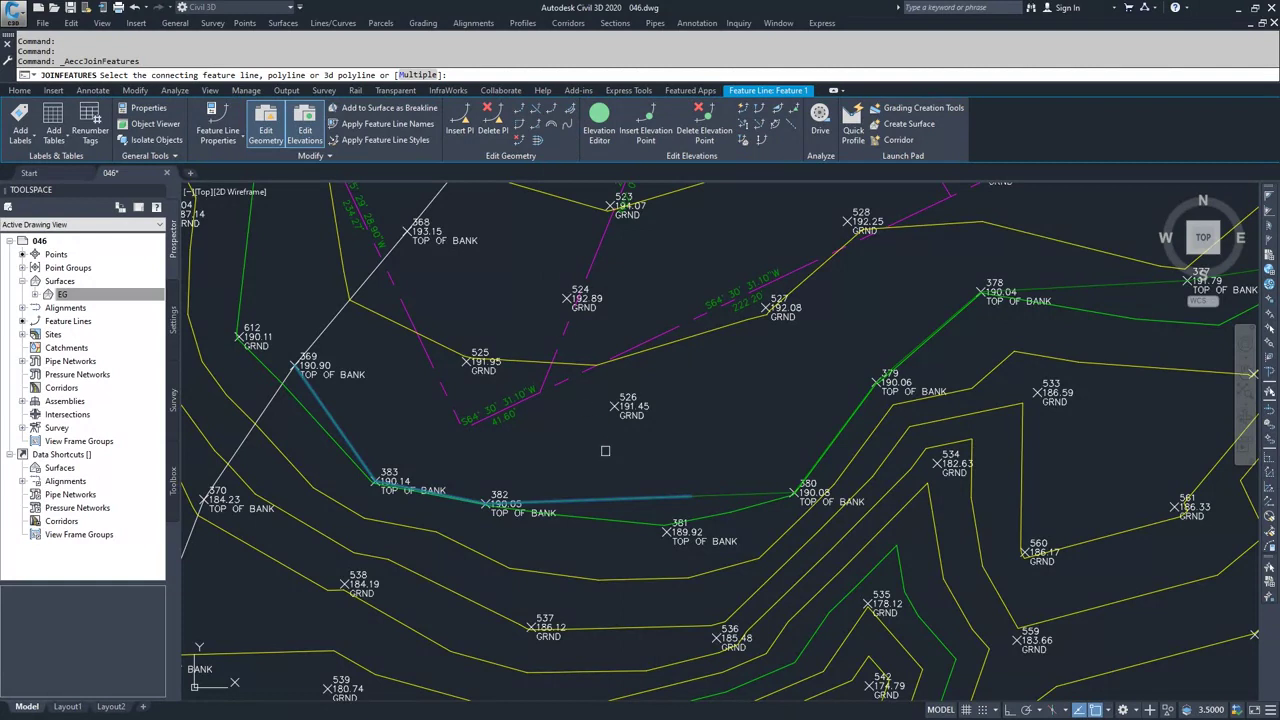
click(712, 494)
key(Return)
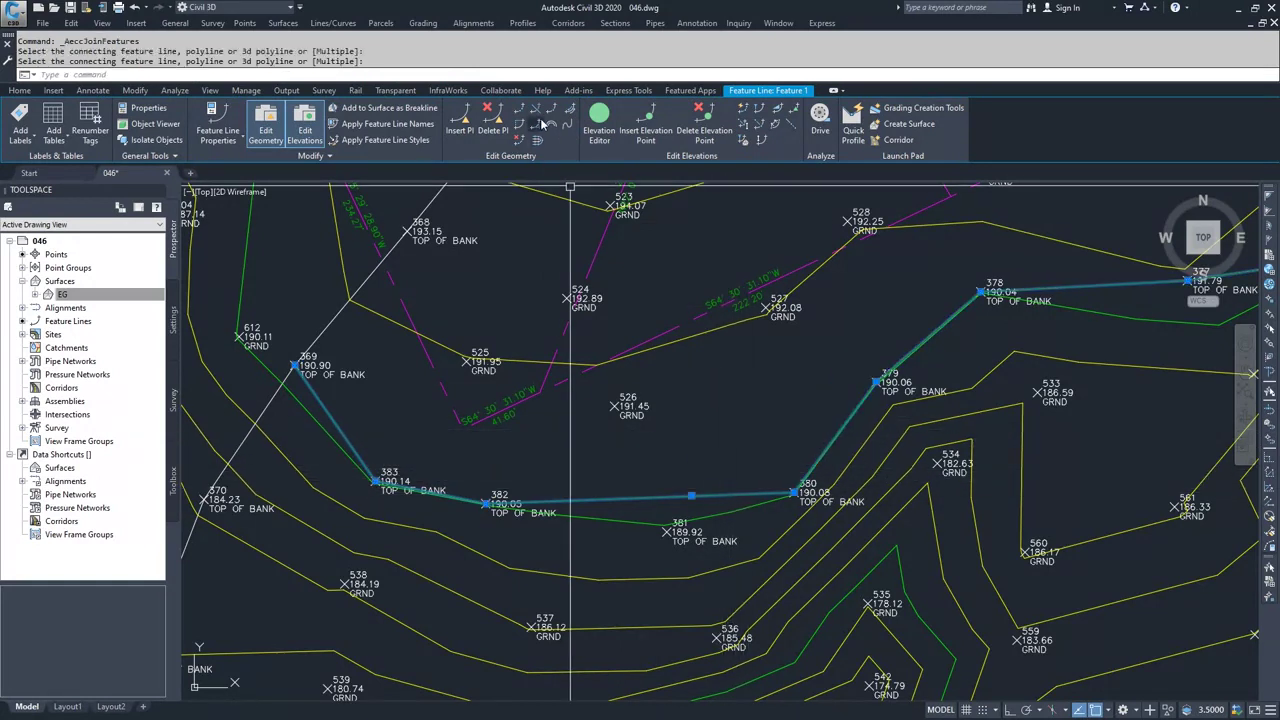
key(Escape)
- Draw a short PL polyline crossing the top-of-bank line near point 381
text(p)
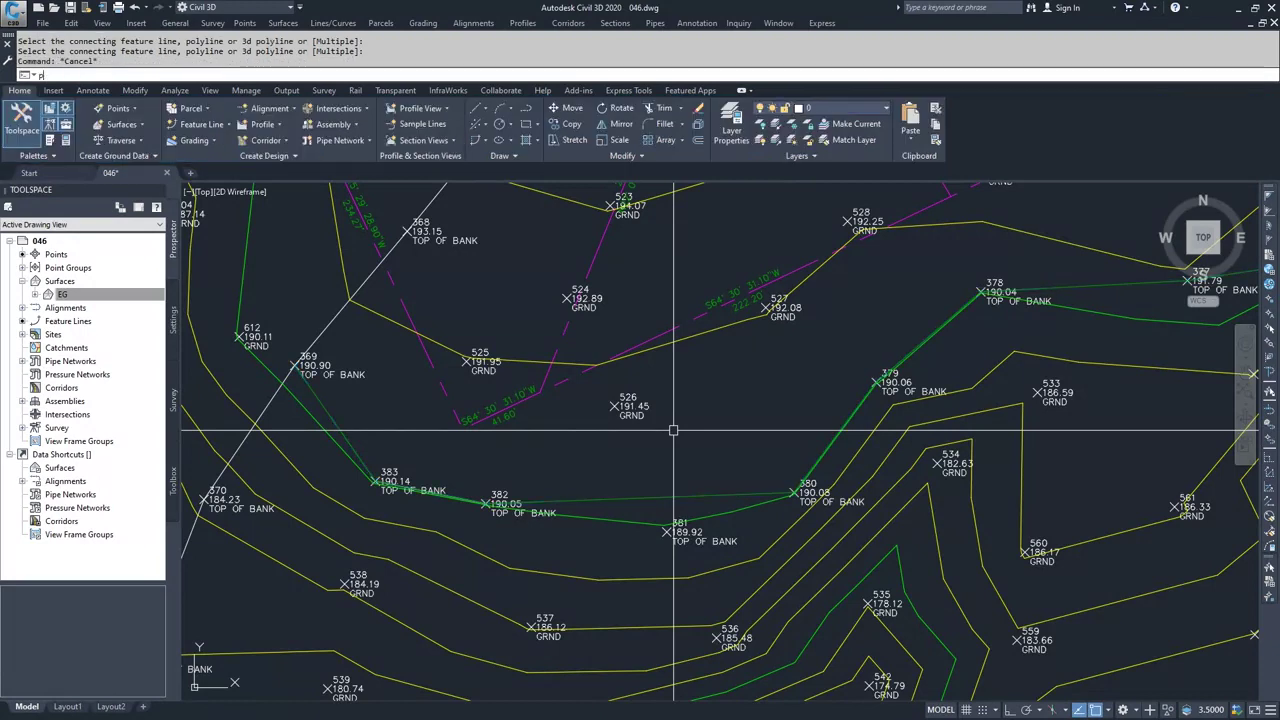
text(l)
key(Return)
click(680, 461)
scroll(676, 511, up, 2)
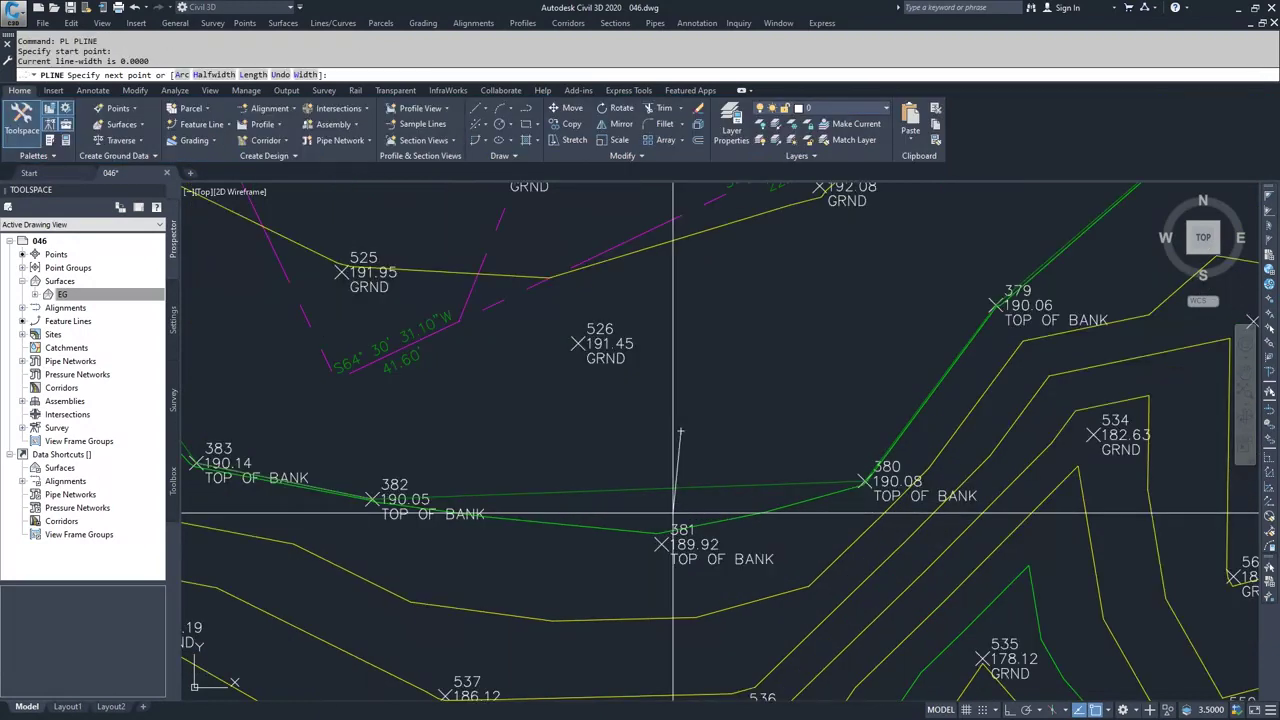
click(672, 513)
key(Return)
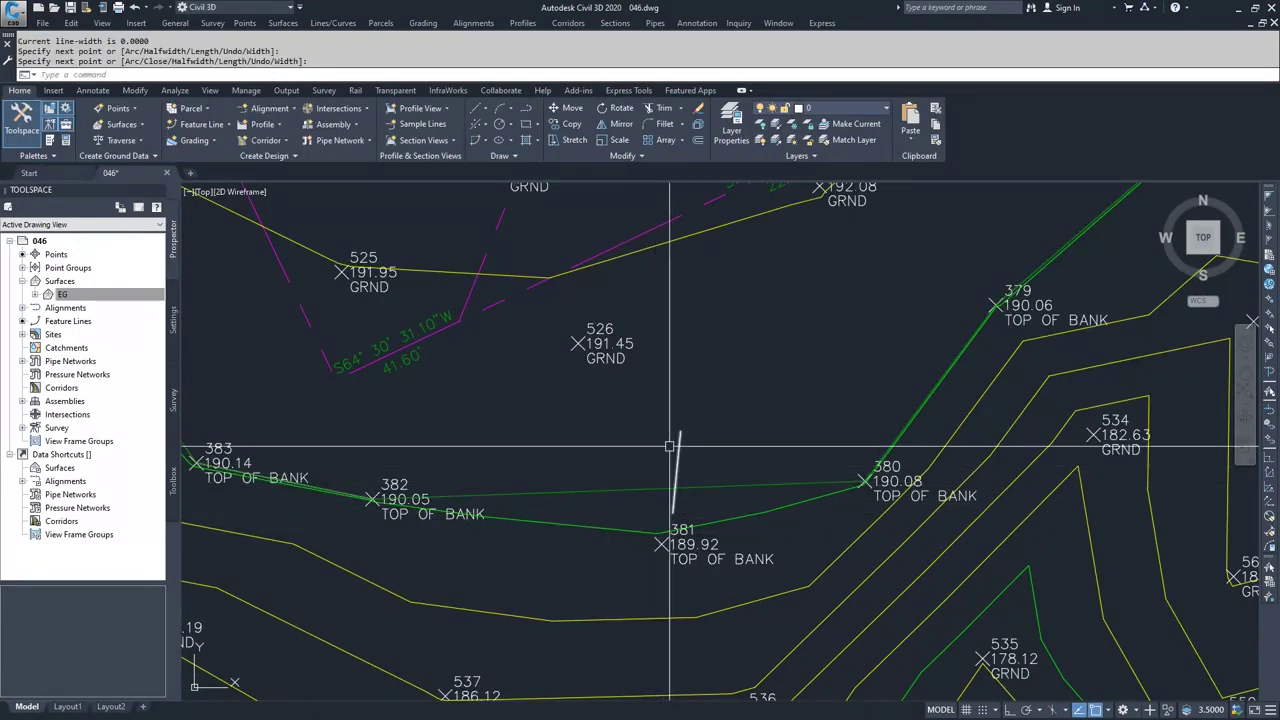
- Trim the feature line at the short polyline, removing the portion to its right
click(587, 489)
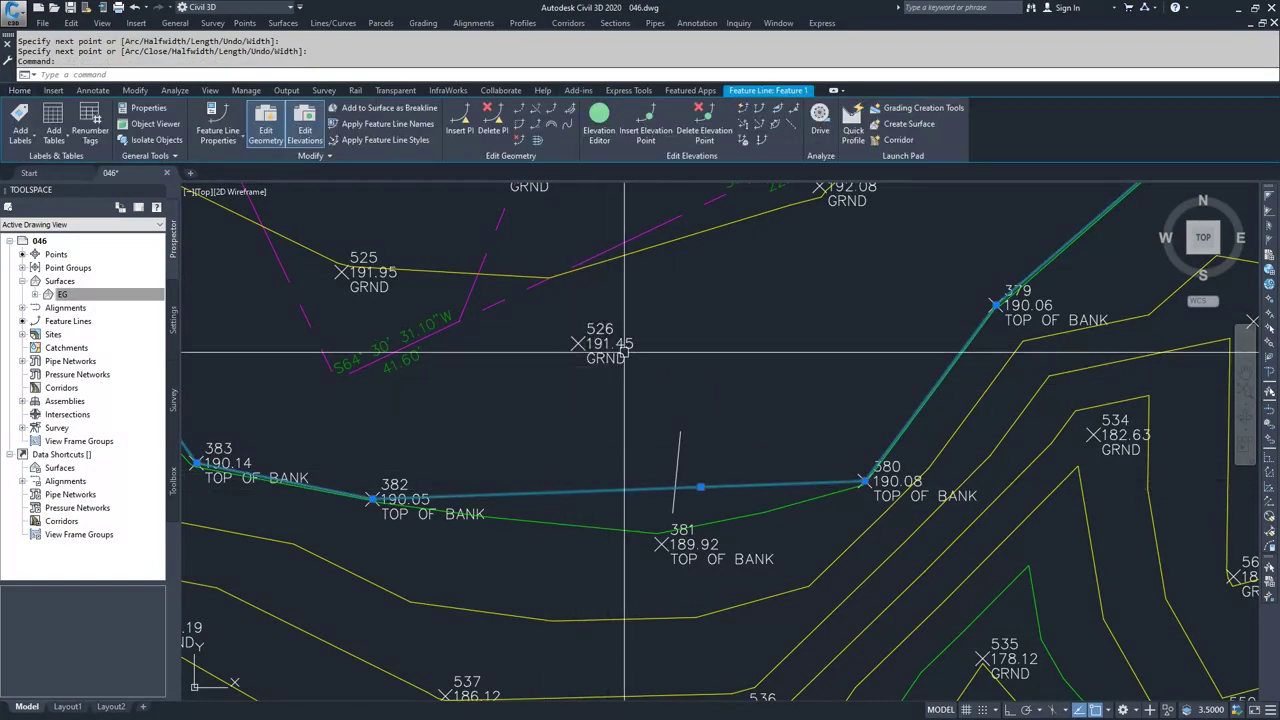
click(536, 112)
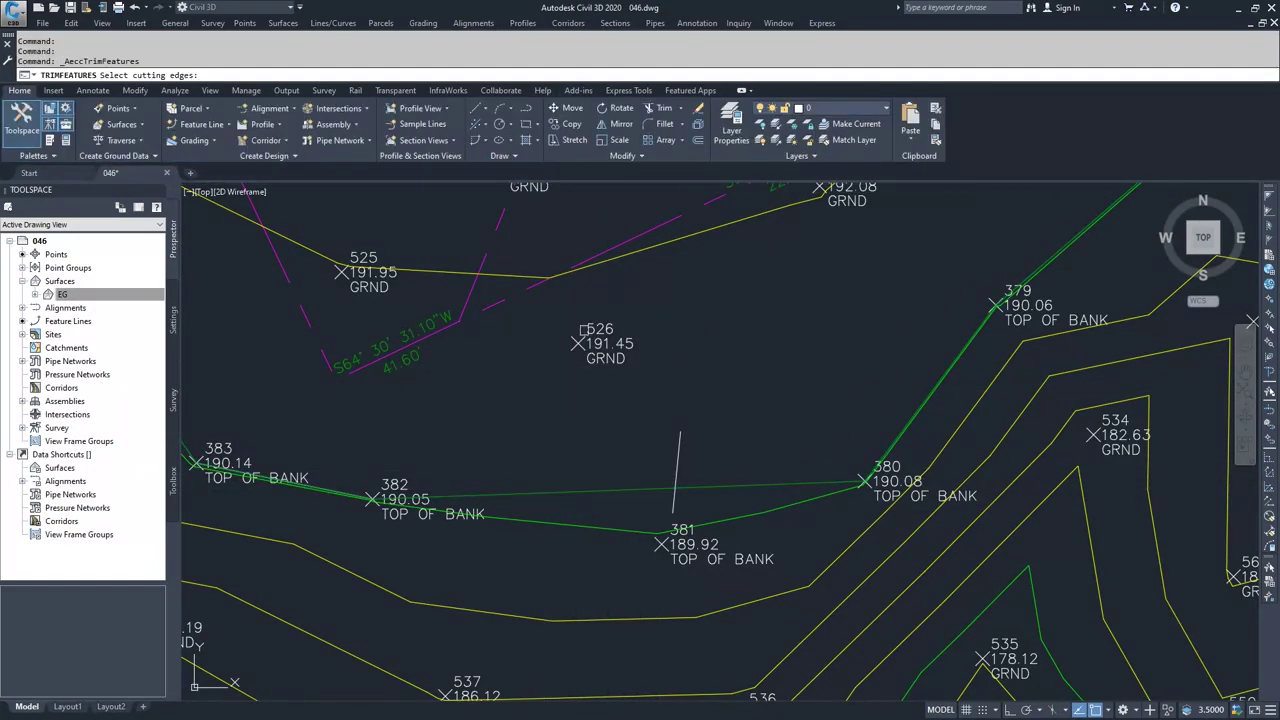
click(678, 440)
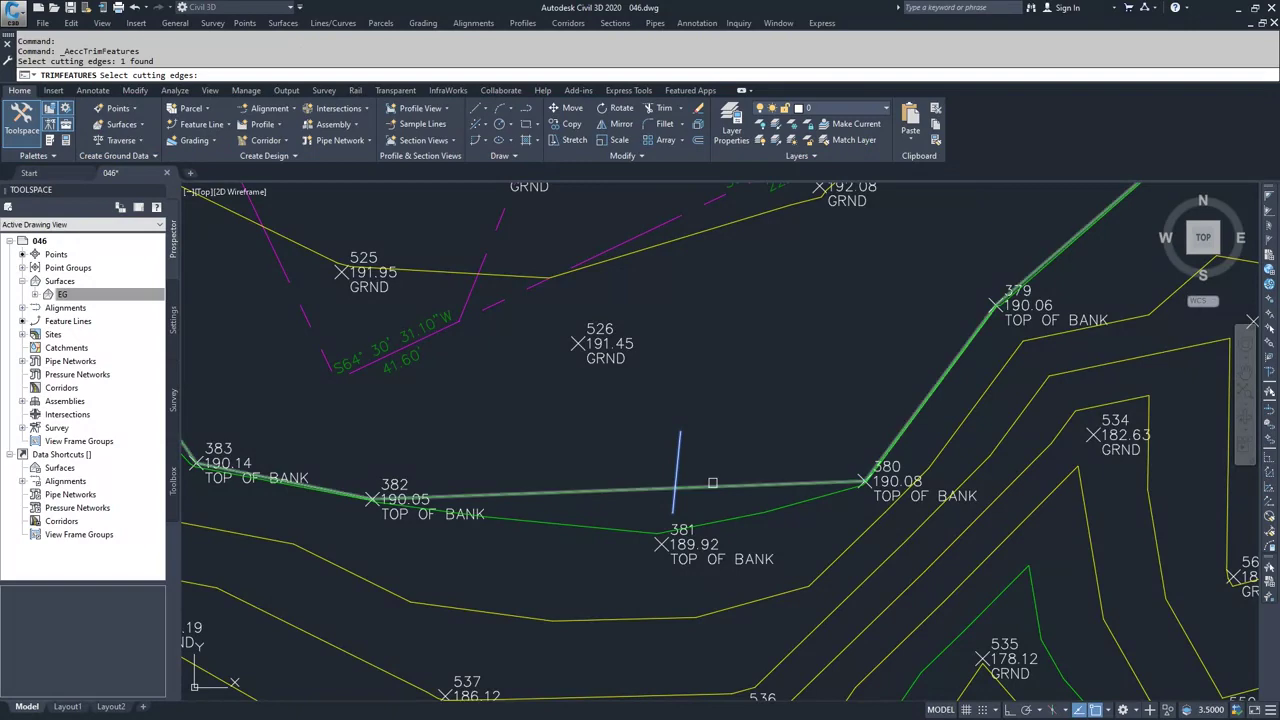
key(Return)
click(720, 487)
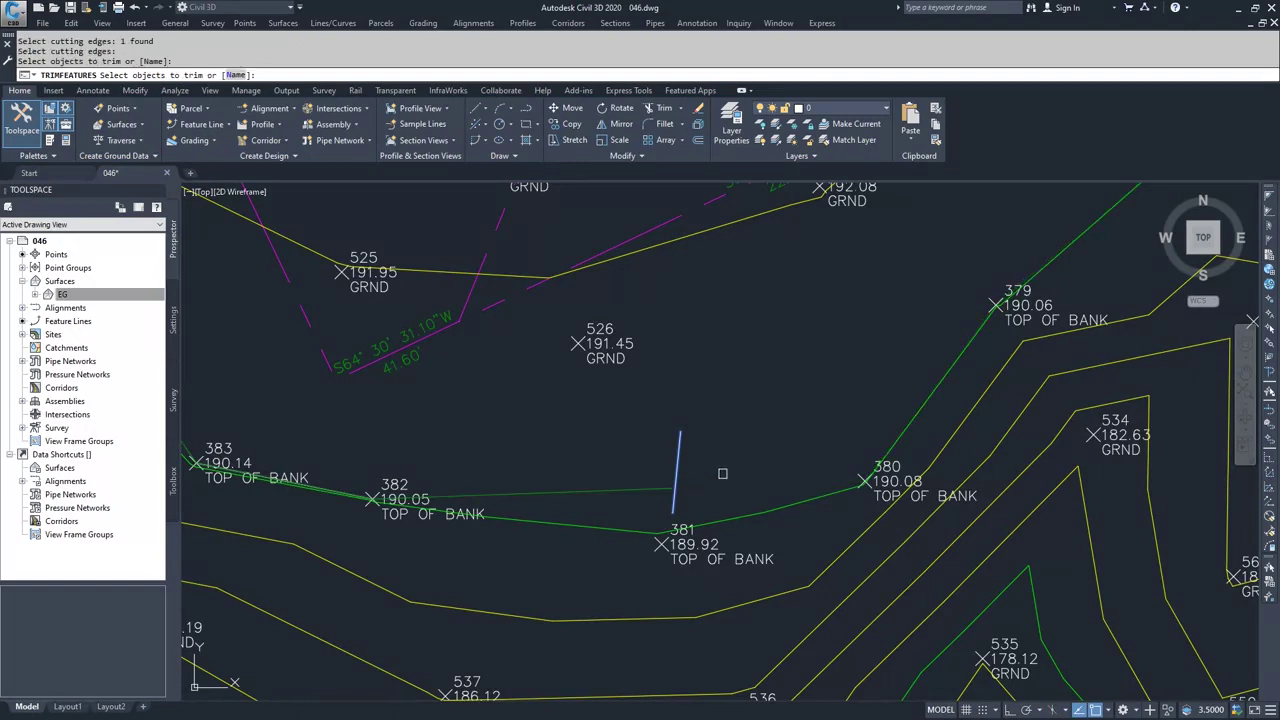
key(Return)
key(Return)
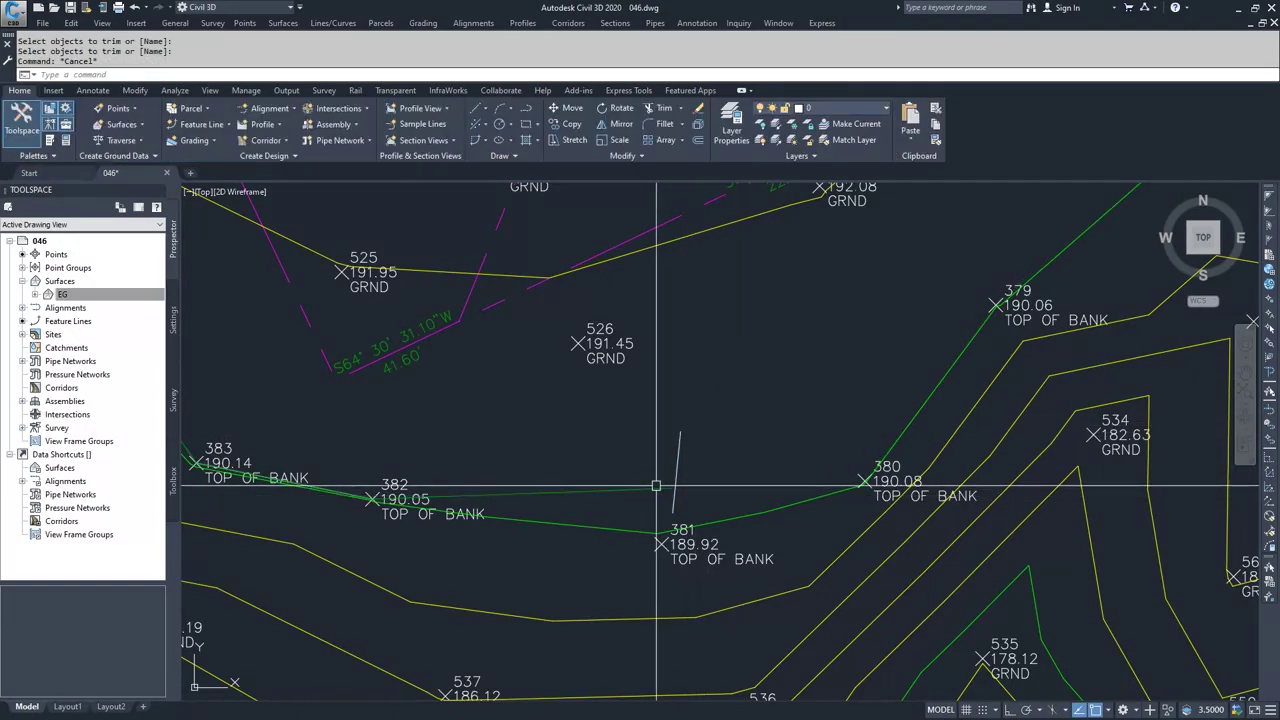
key(Return)
key(Escape)
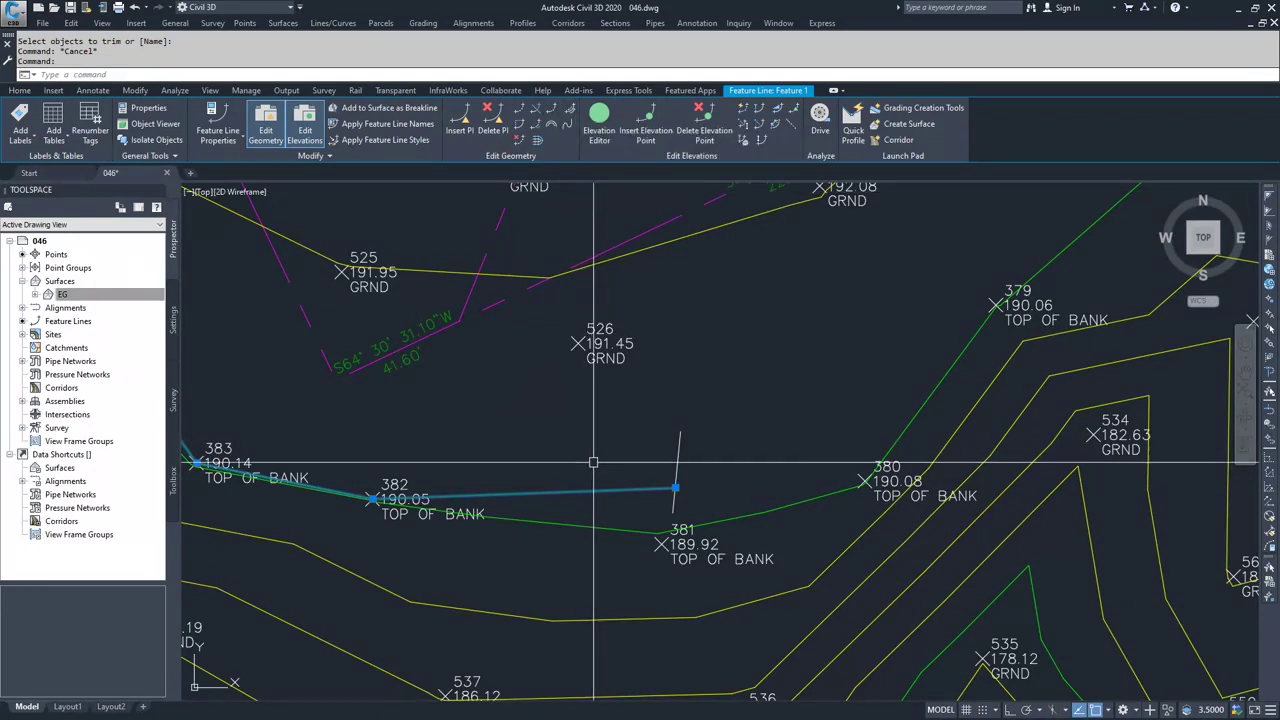
- Fillet the feature line corner at point 382 with a 10' radius curve
scroll(591, 463, down, 4)
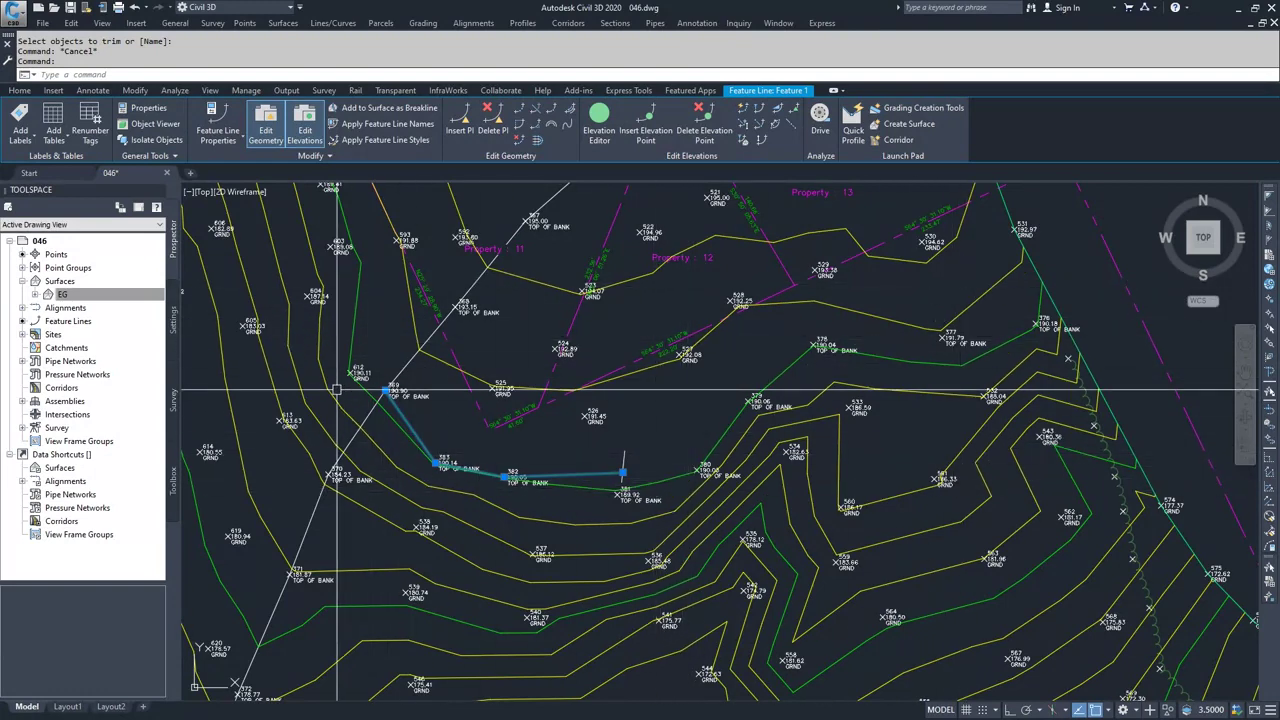
click(536, 127)
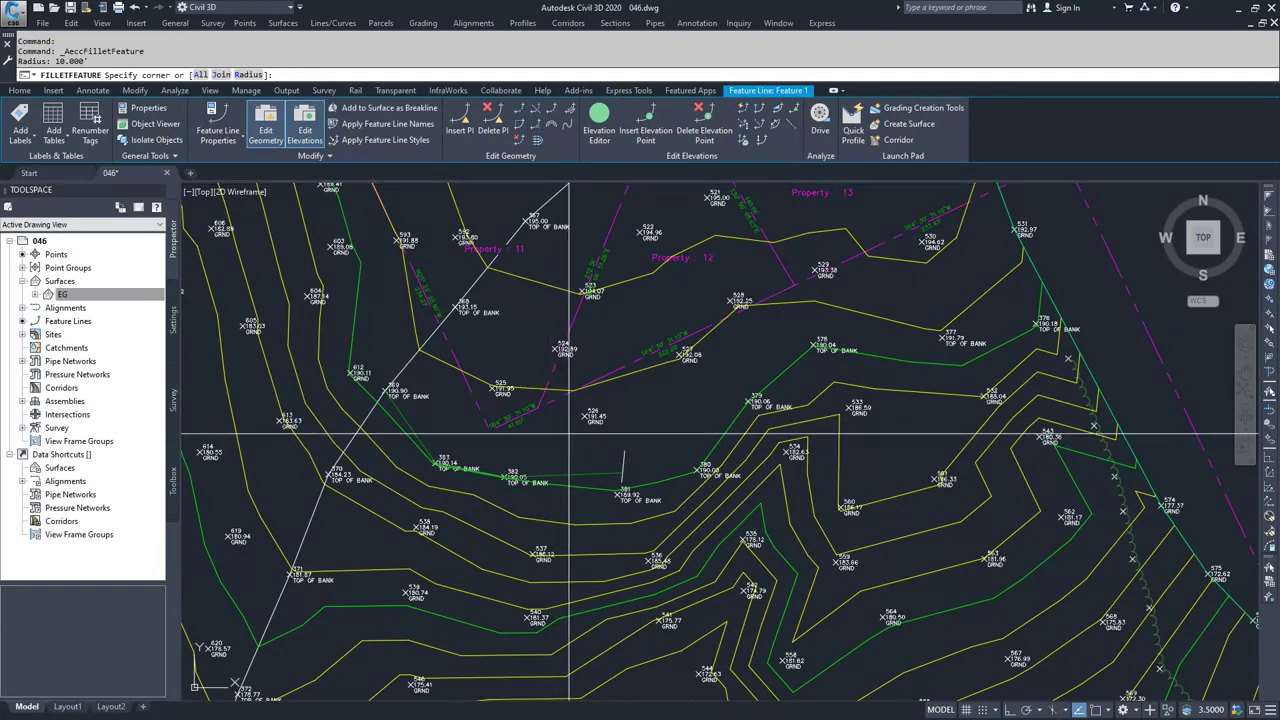
scroll(546, 474, up, 5)
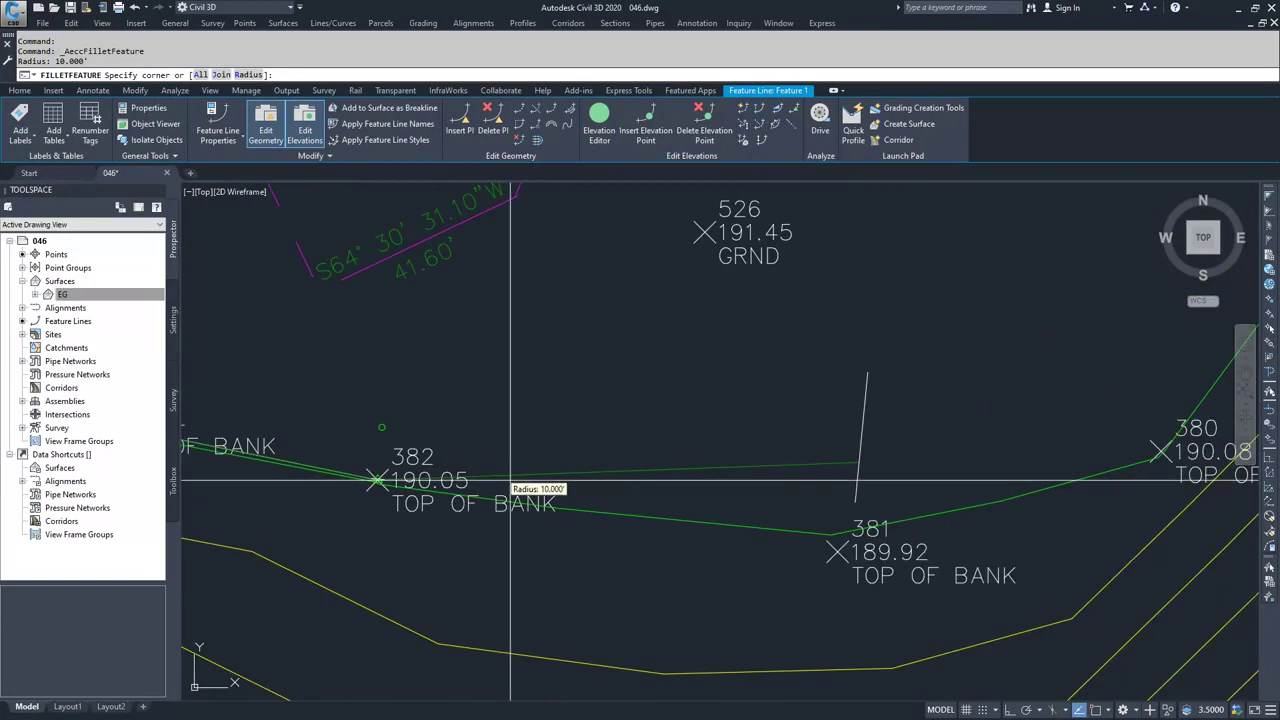
click(513, 479)
scroll(390, 488, up, 5)
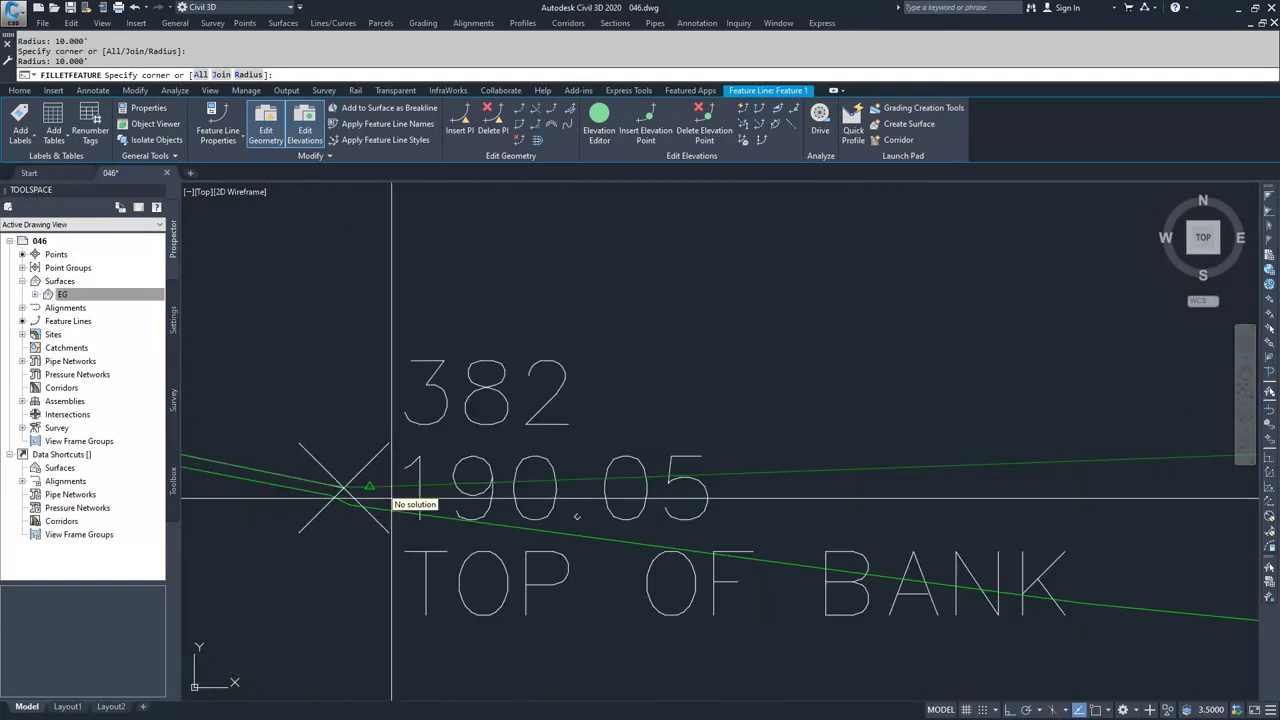
scroll(390, 497, up, 8)
key(Escape)
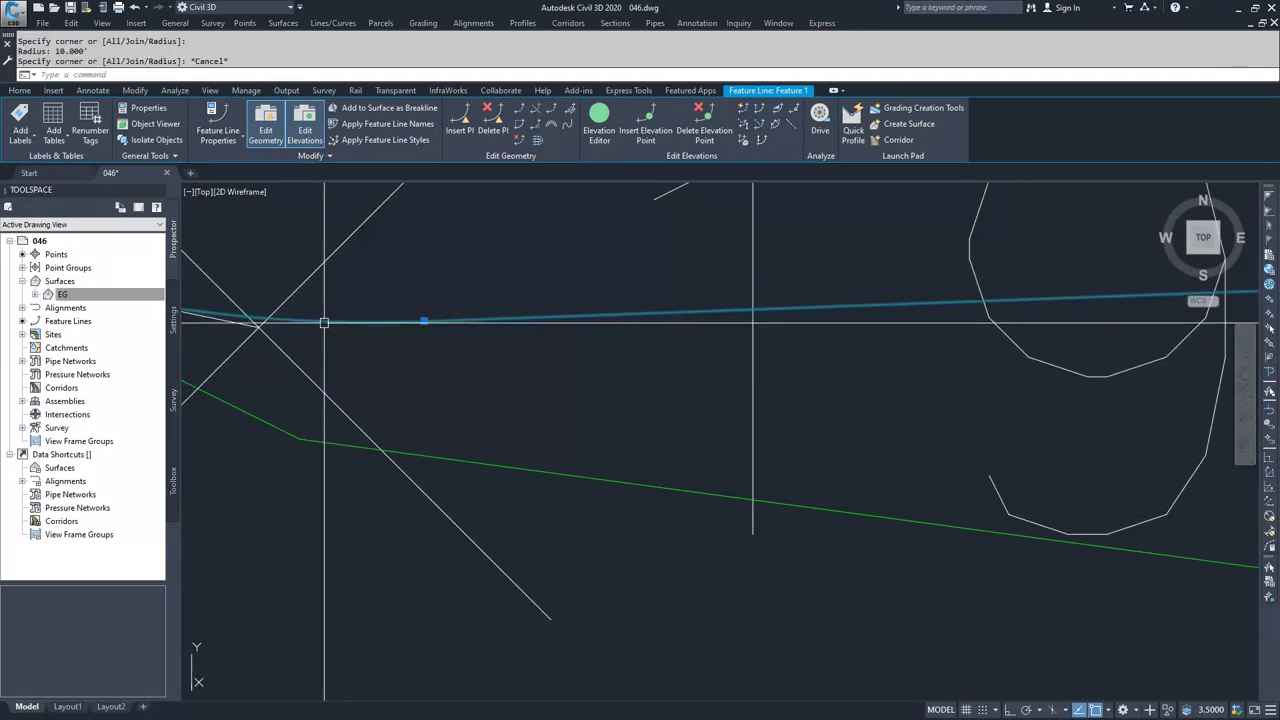
scroll(330, 328, up, 6)
click(349, 343)
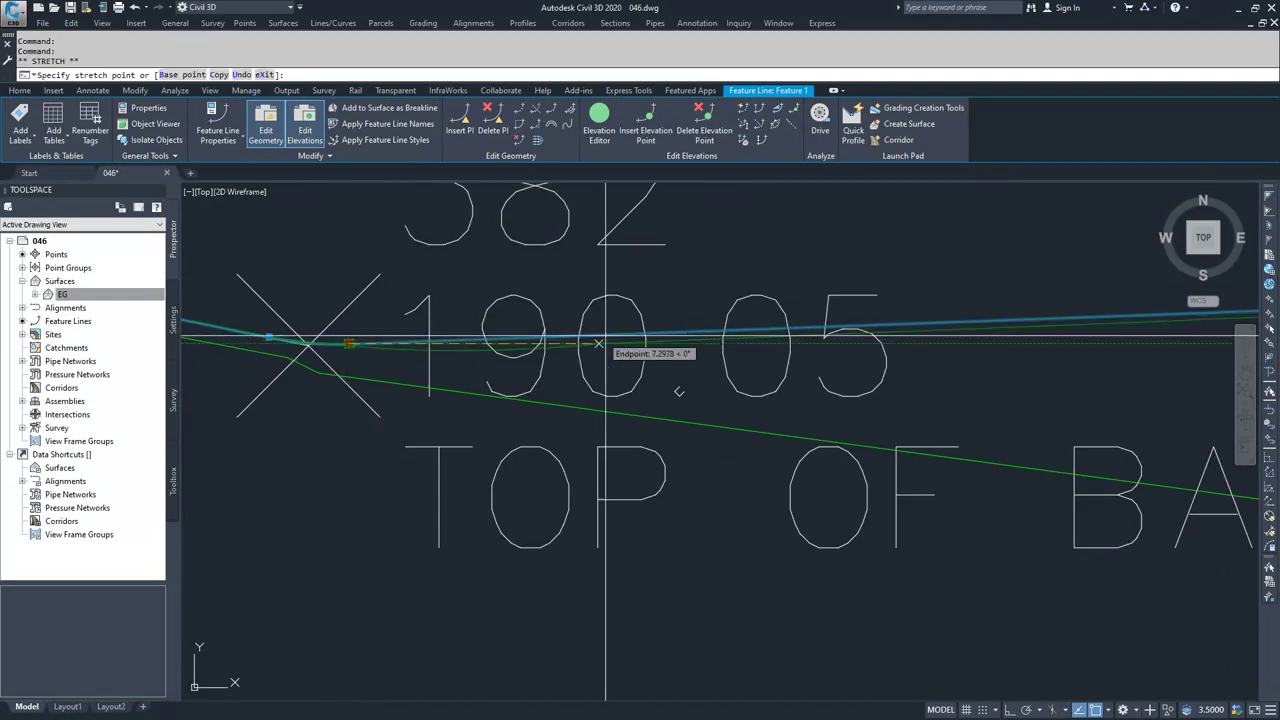
key(Escape)
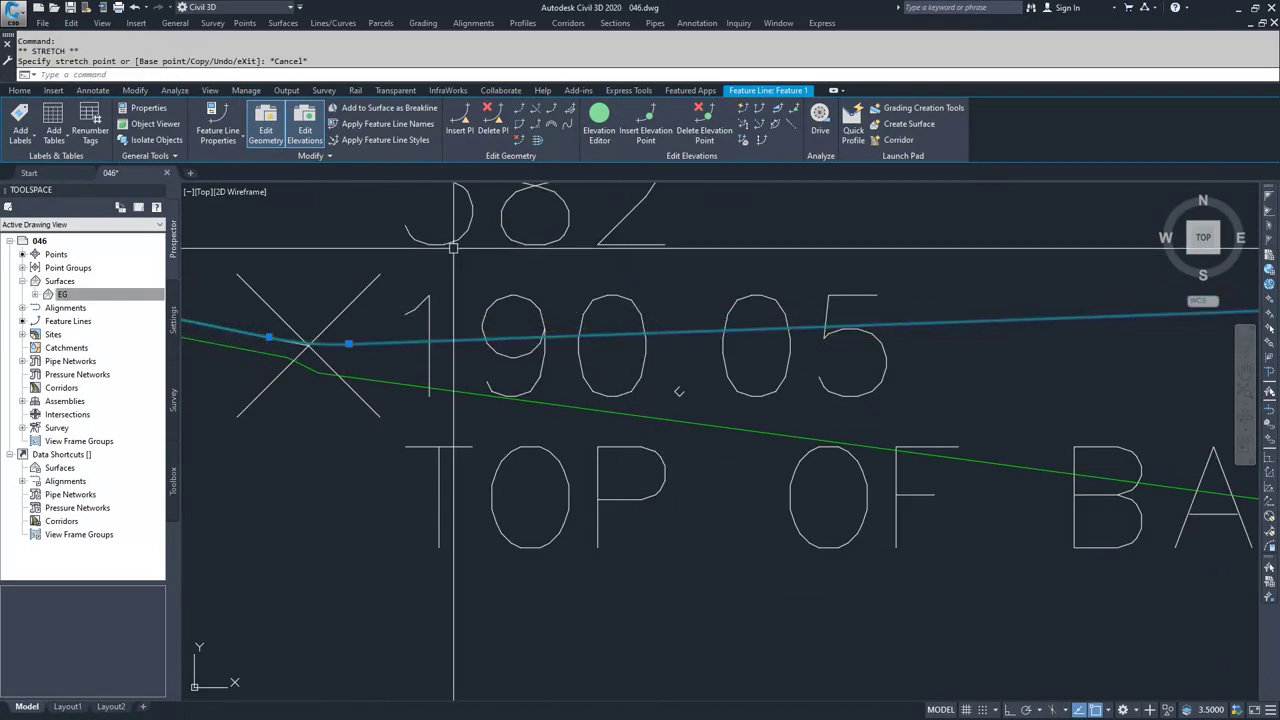
click(519, 125)
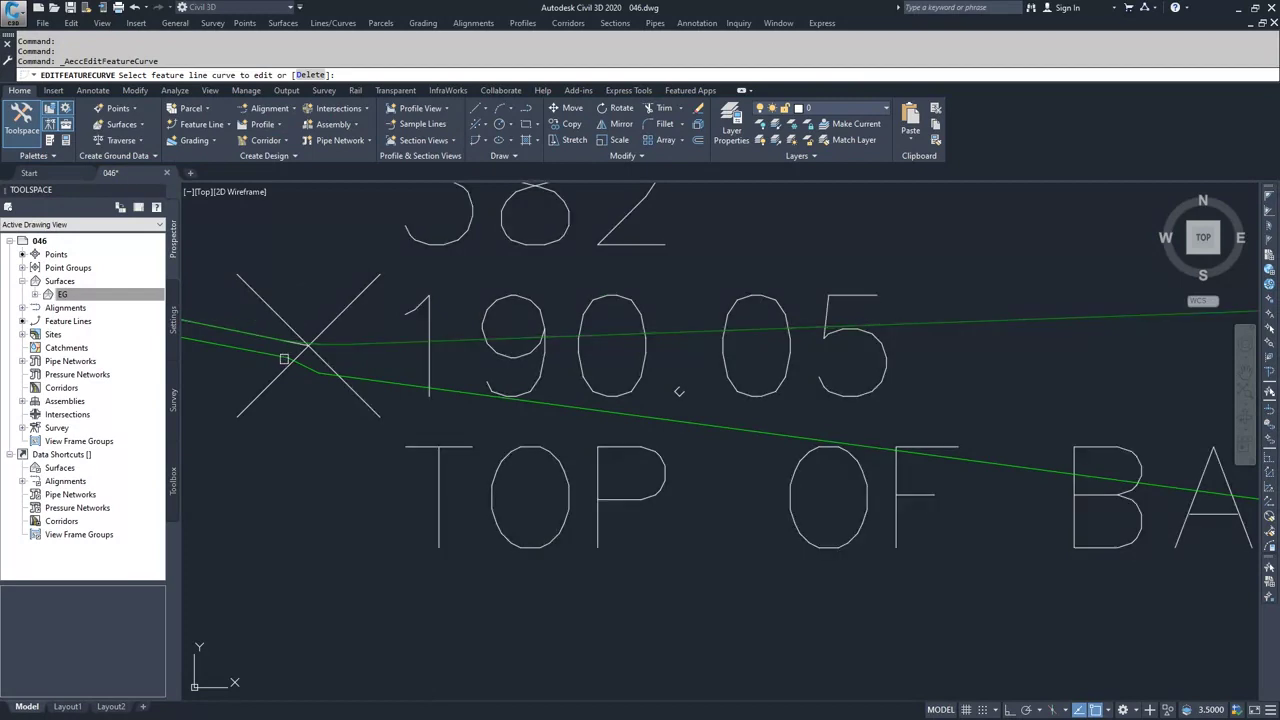
- Change the fillet curve near point 382 to a 350' radius
click(322, 345)
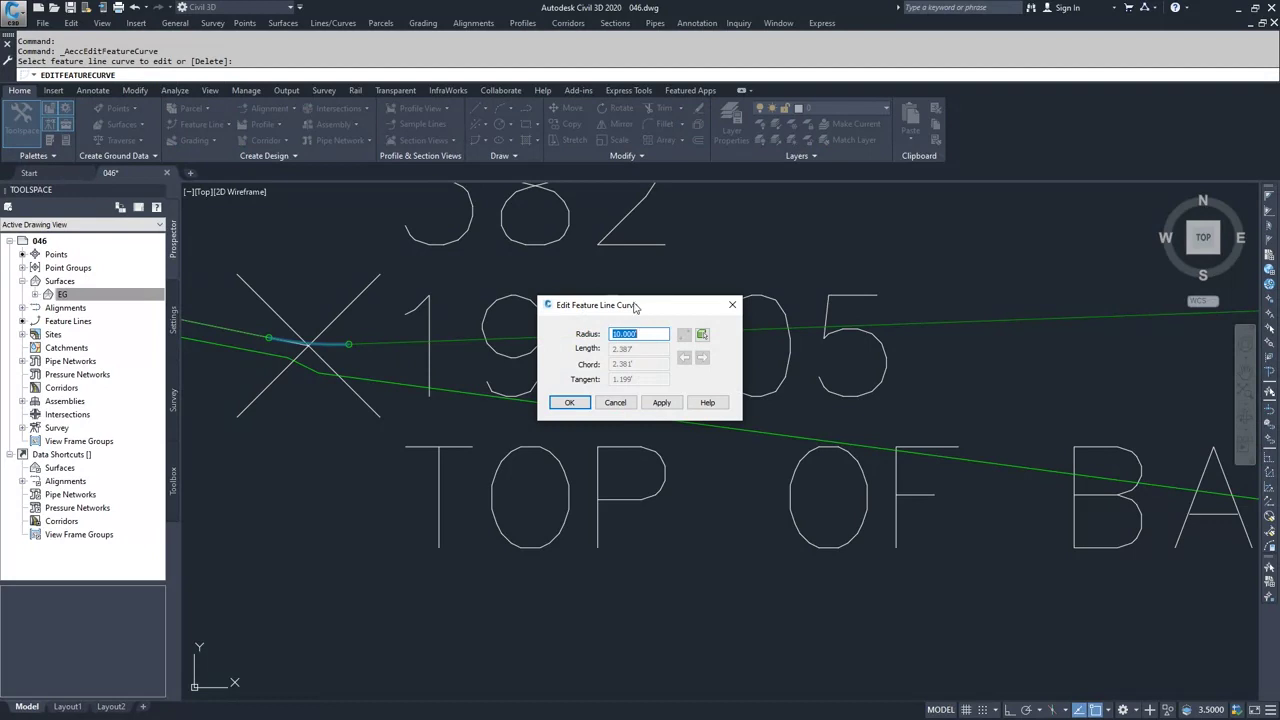
drag(634, 307, 378, 486)
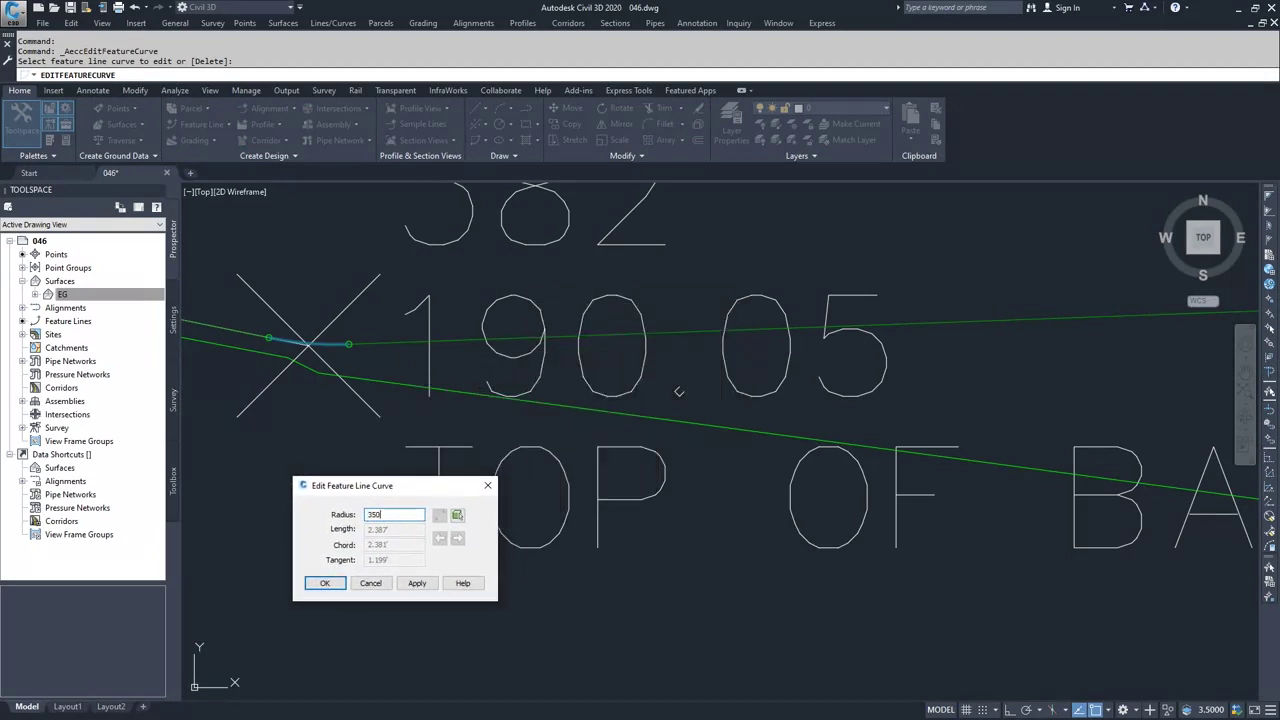
key(Return)
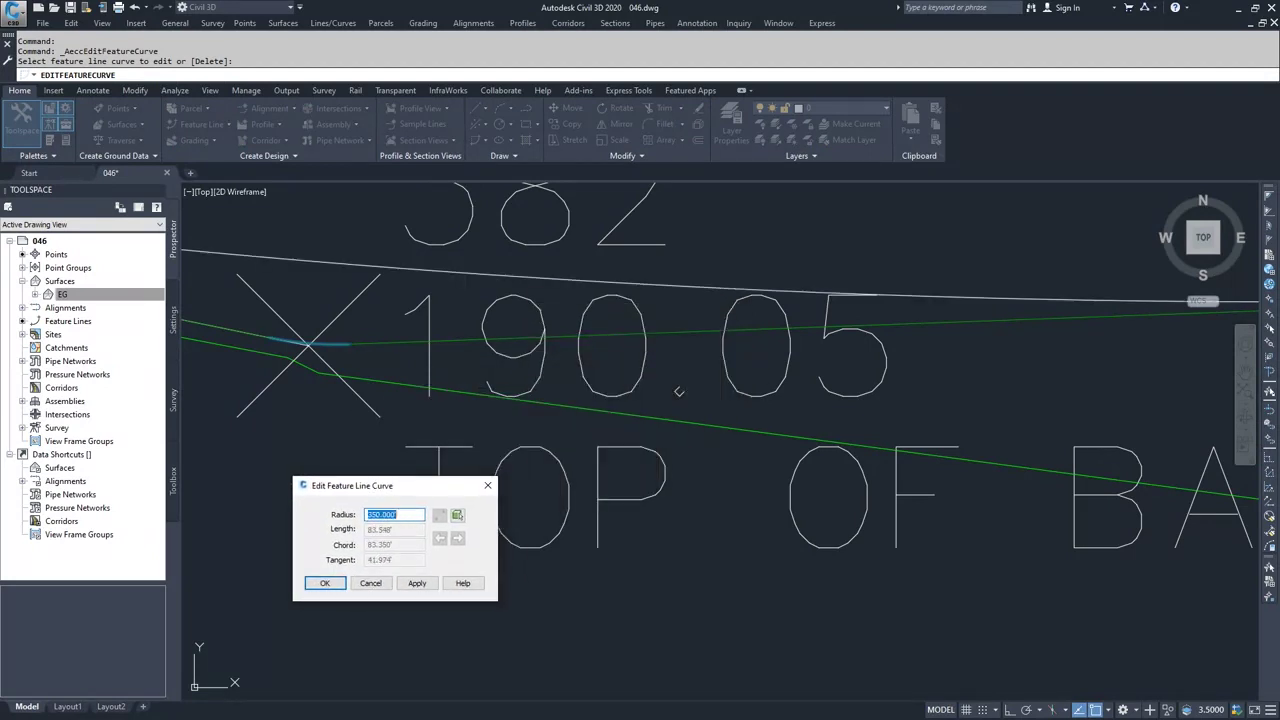
click(403, 587)
click(320, 585)
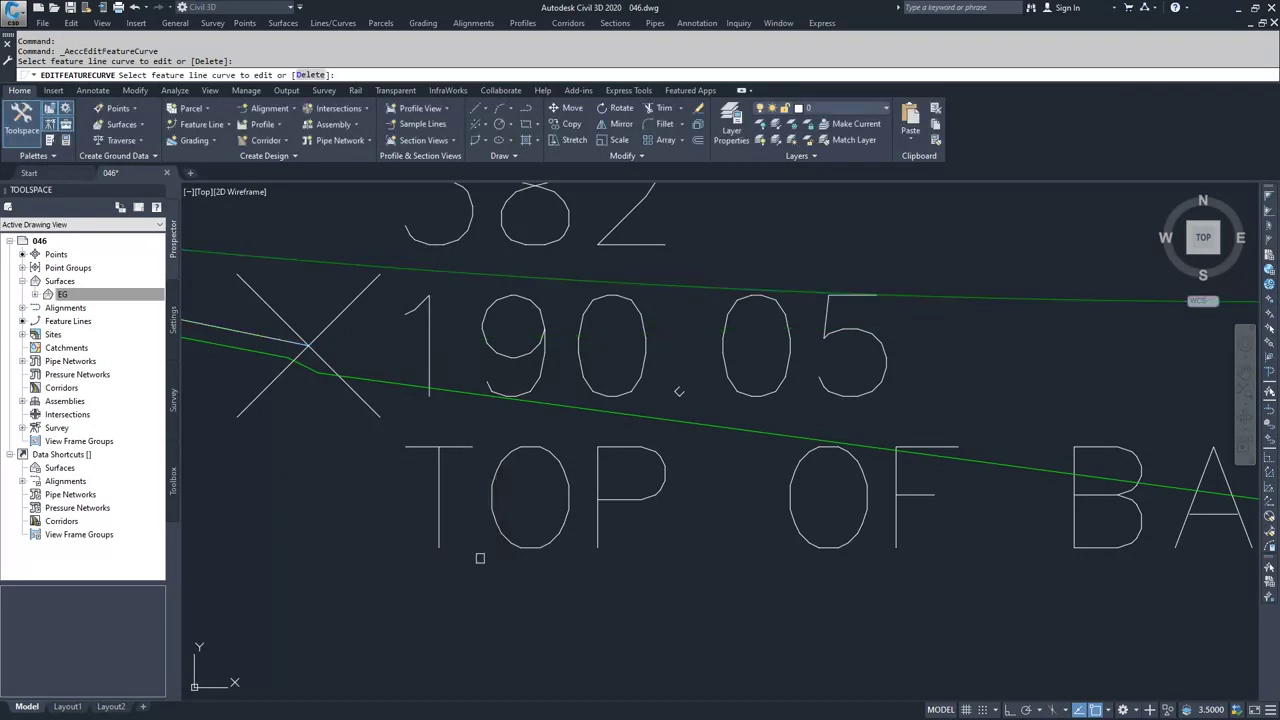
scroll(480, 557, down, 3)
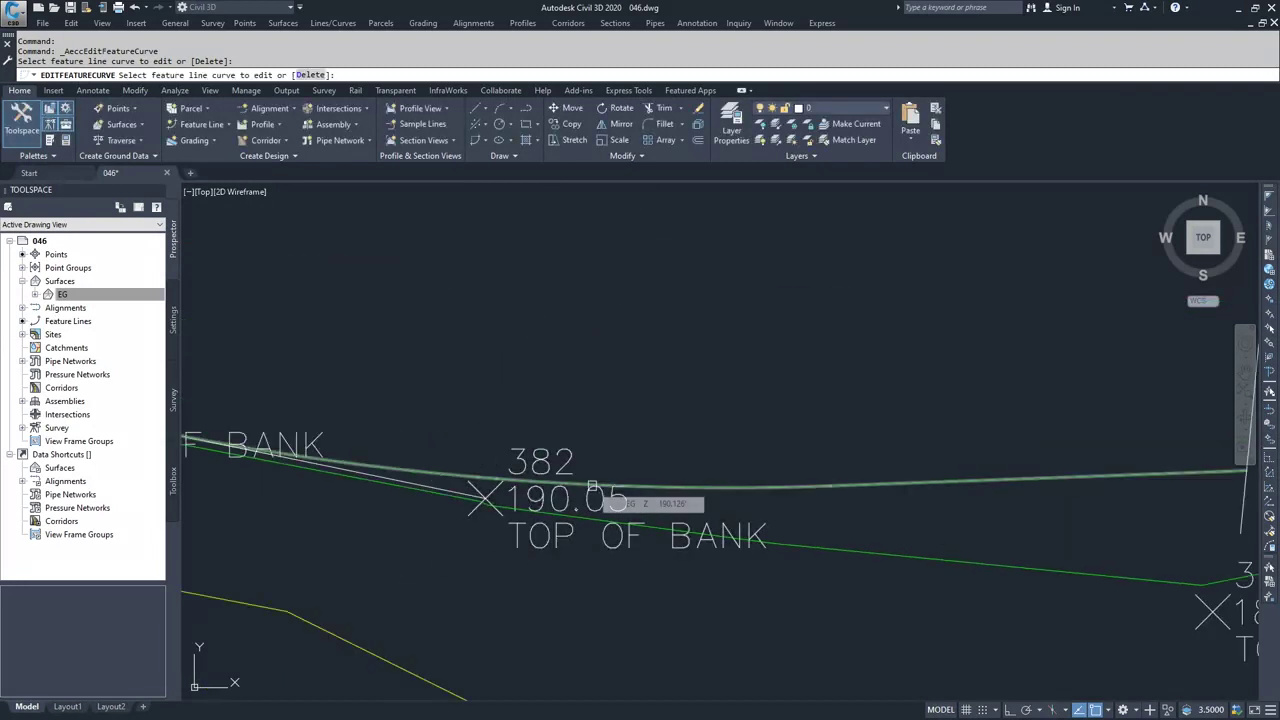
scroll(860, 441, down, 5)
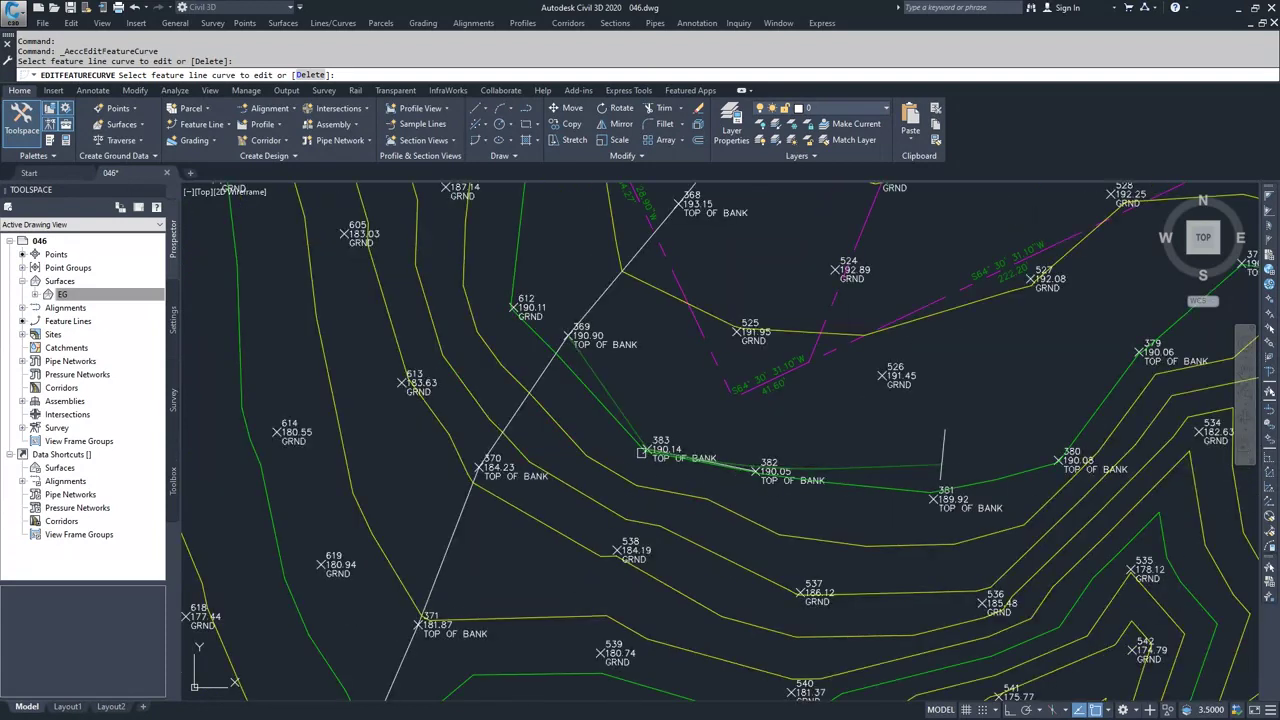
- Smooth the top-of-bank feature line from point 369 to 381 into arcs
key(Escape)
click(660, 455)
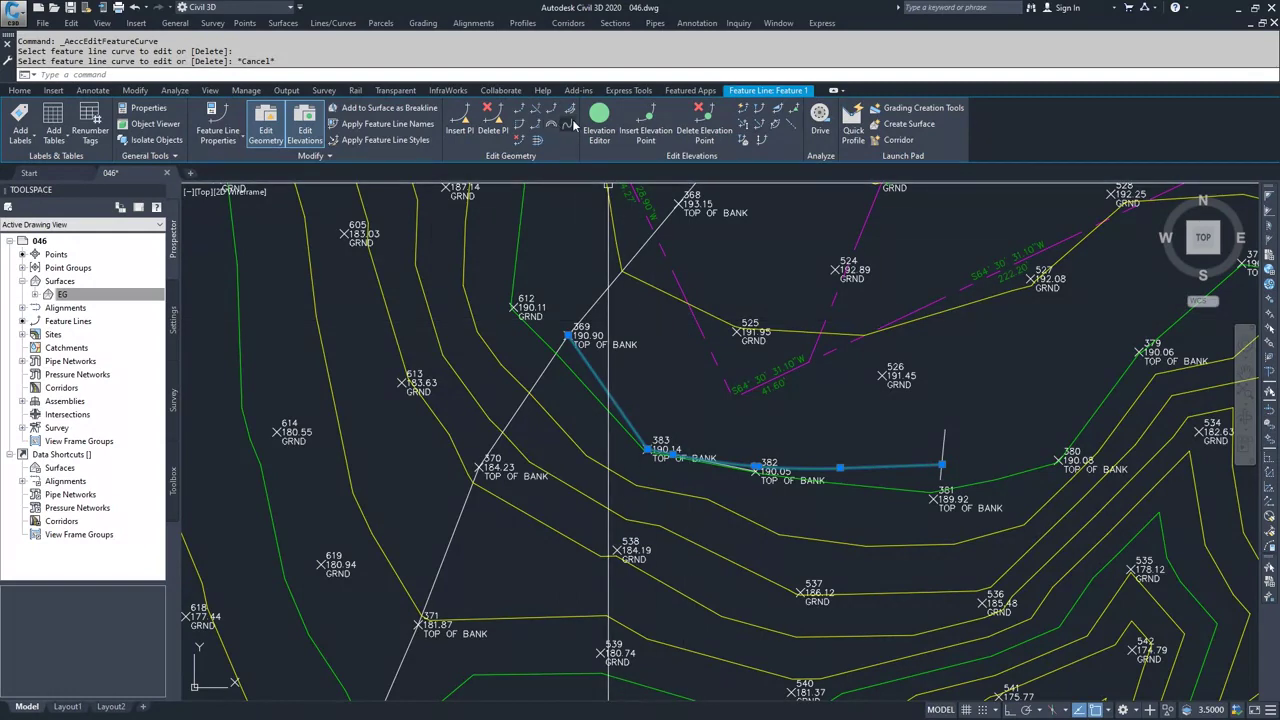
click(570, 124)
scroll(833, 490, up, 2)
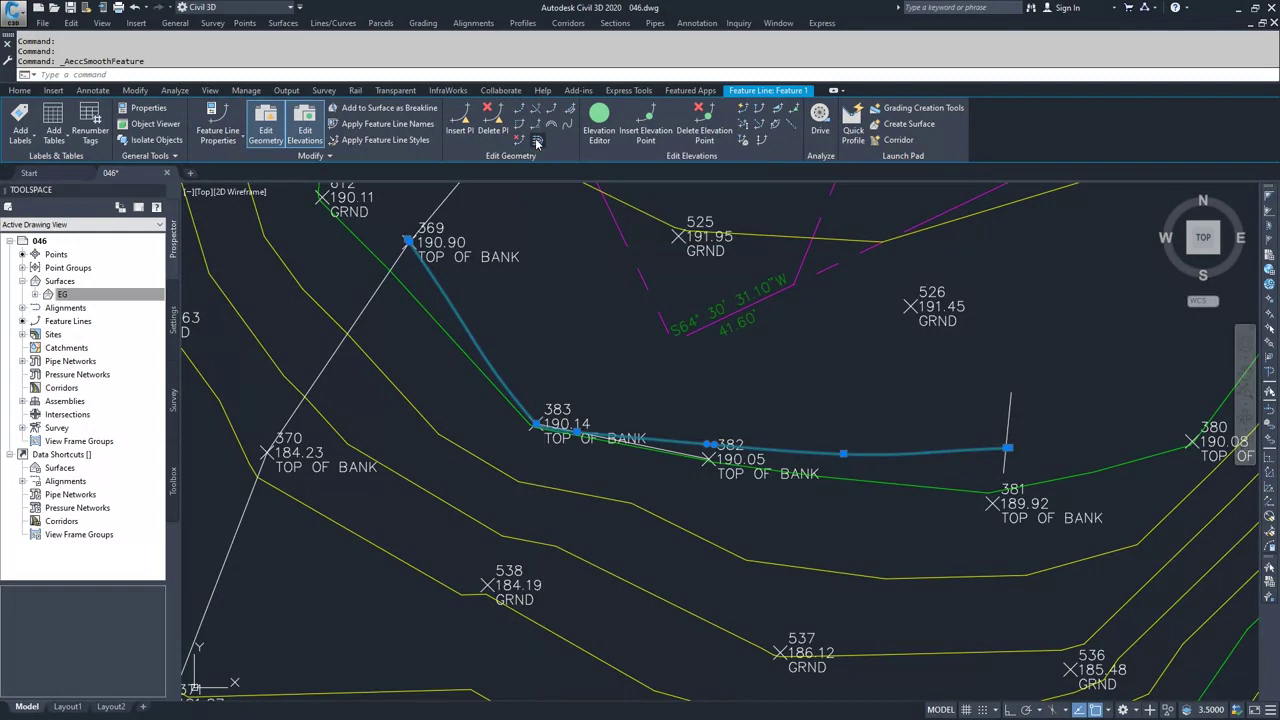
click(537, 141)
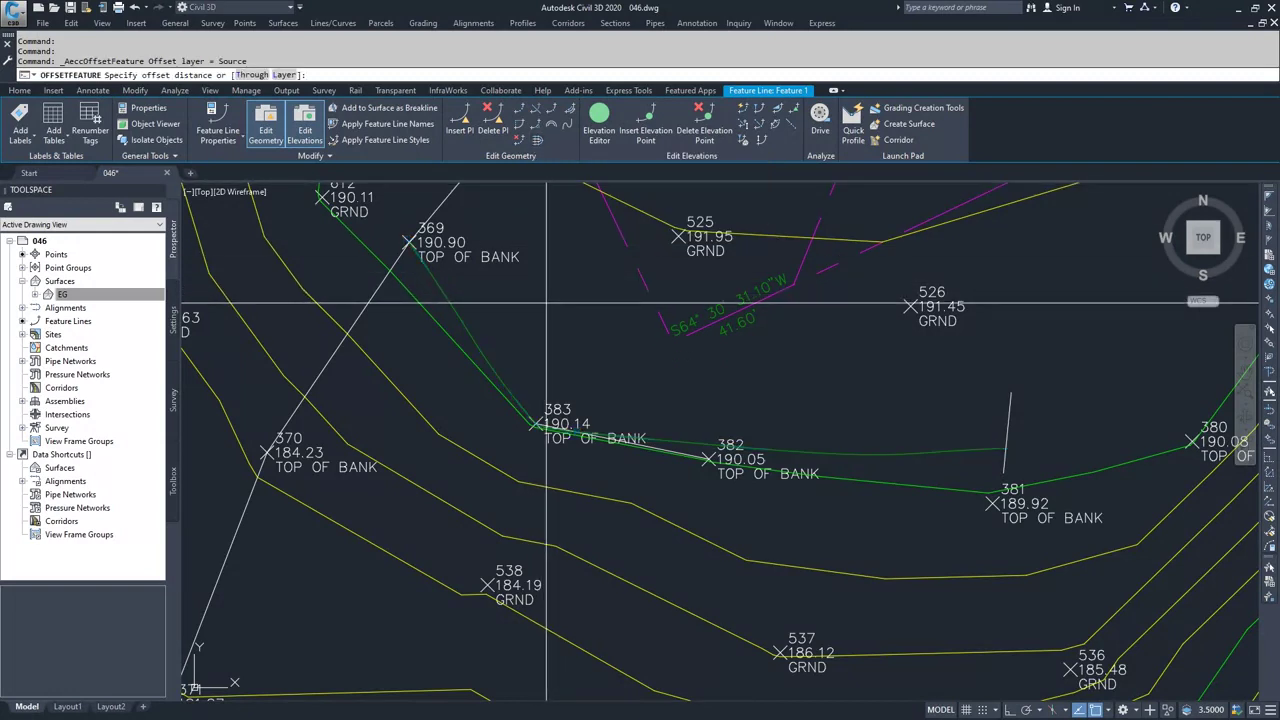
- Offset the top-of-bank feature line 10' toward its lower side
mouse_move(546, 302)
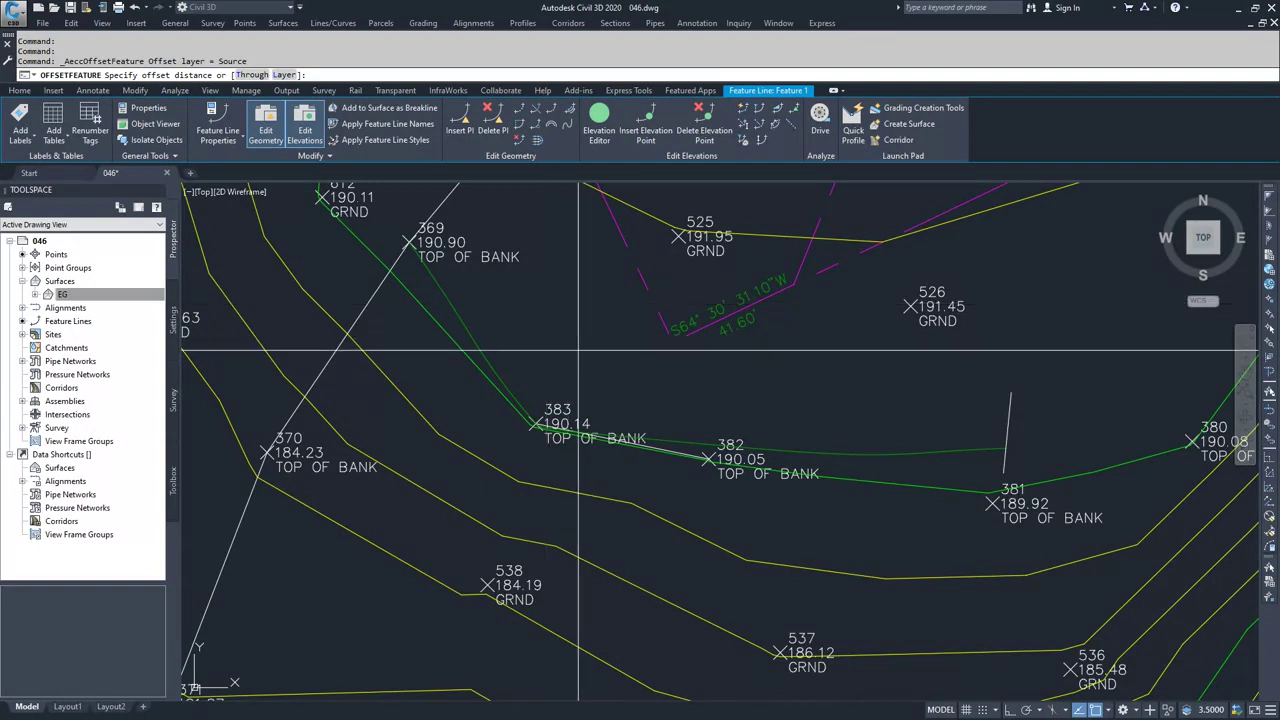
text(10)
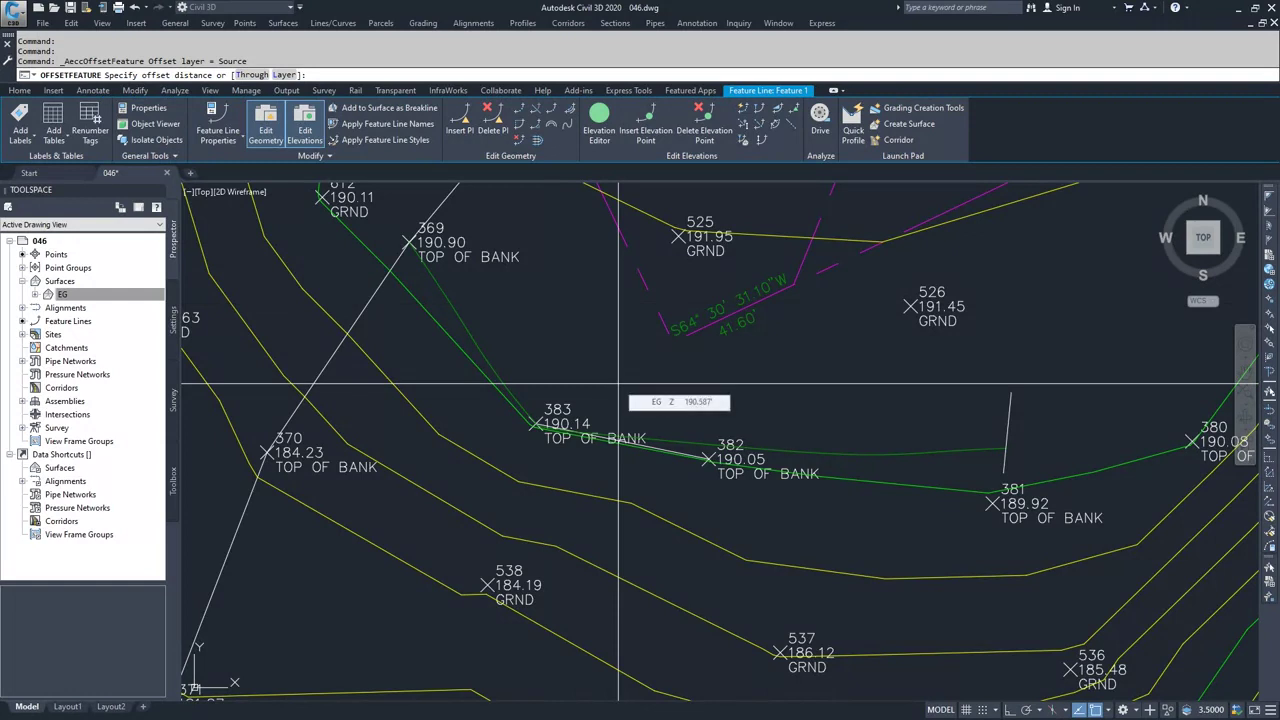
key(Return)
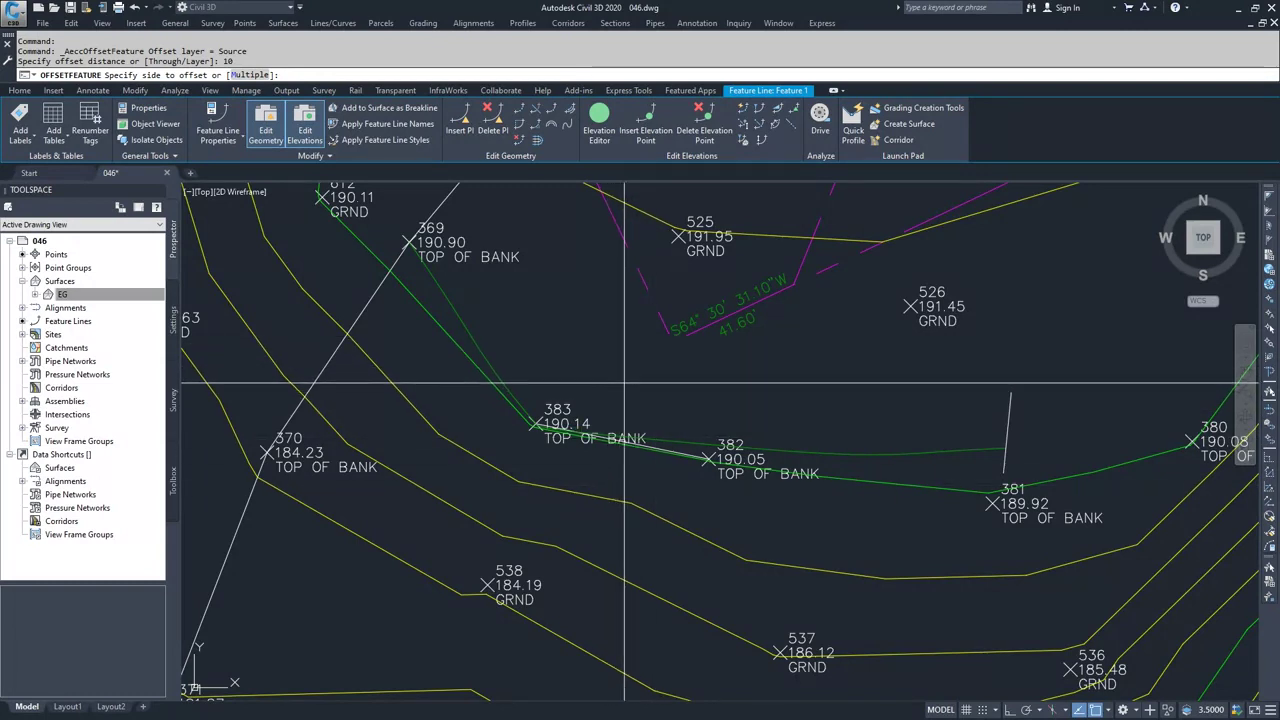
click(587, 547)
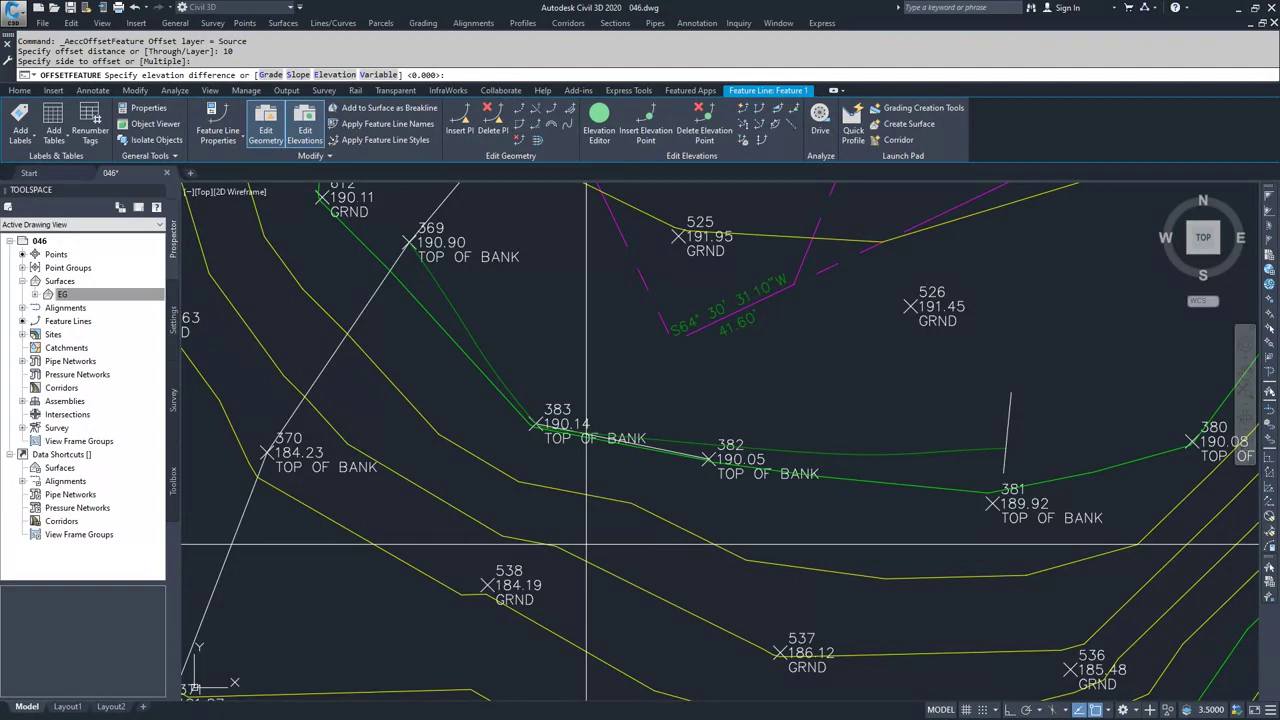
- Set the offset copy's elevation difference to -10'
text(e)
key(Return)
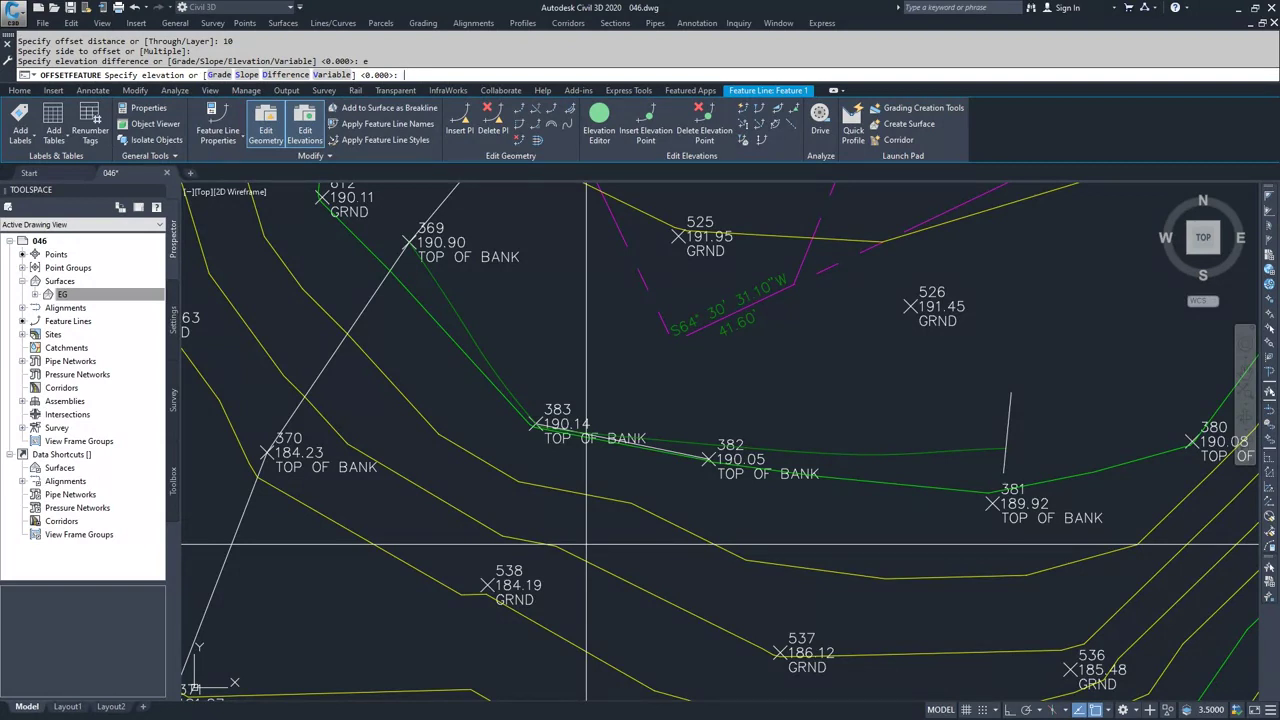
text(d)
key(Return)
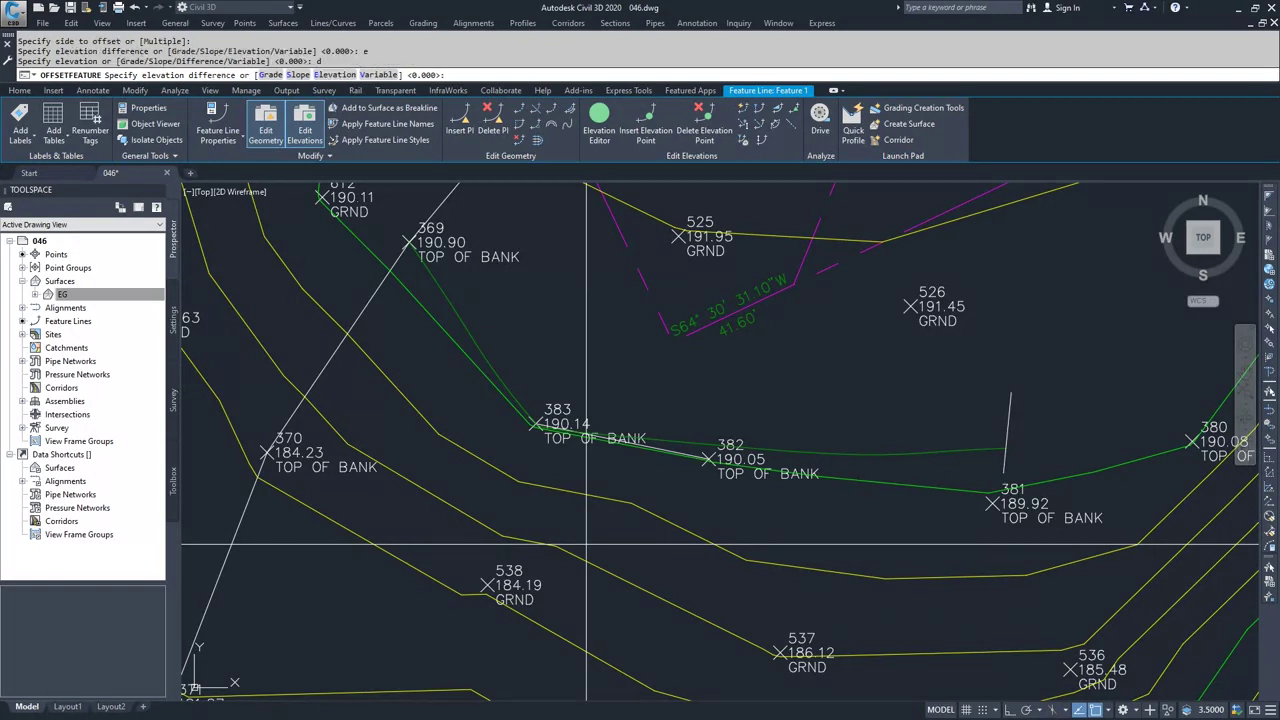
text(-10)
key(Return)
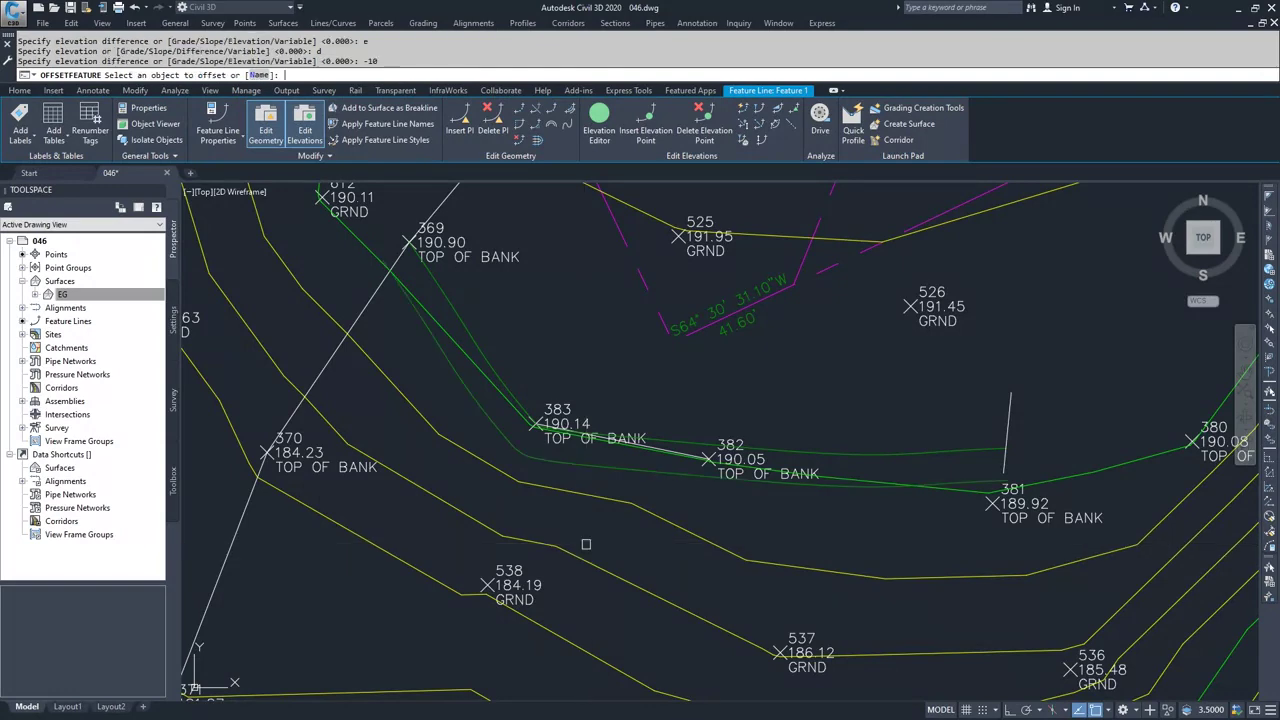
- Select the original and offset feature lines together to compare them
key(Escape)
click(598, 468)
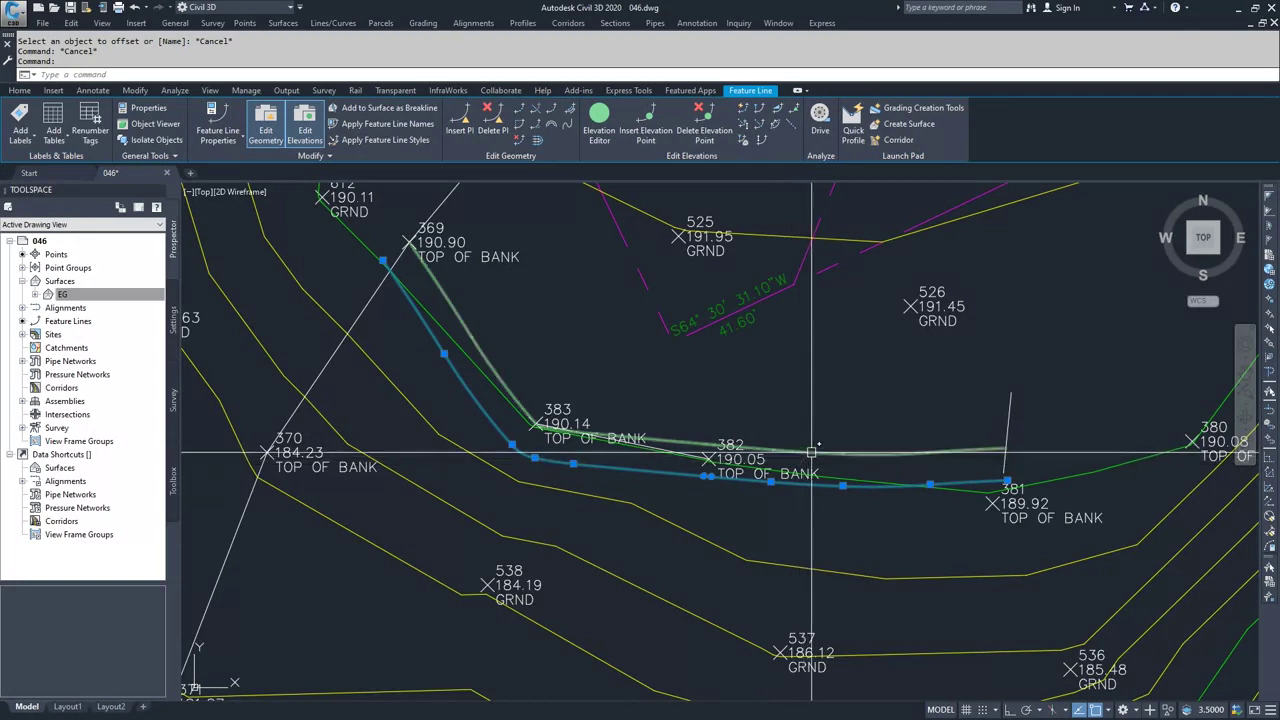
click(631, 438)
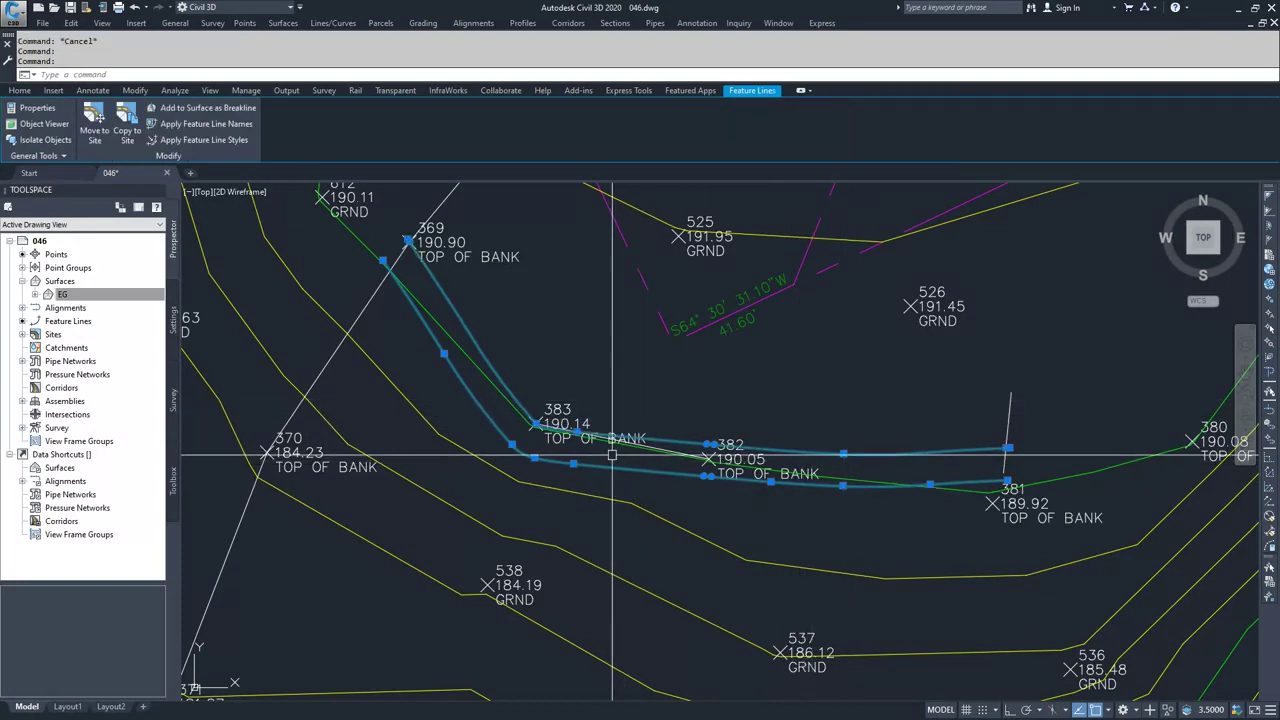
key(Escape)
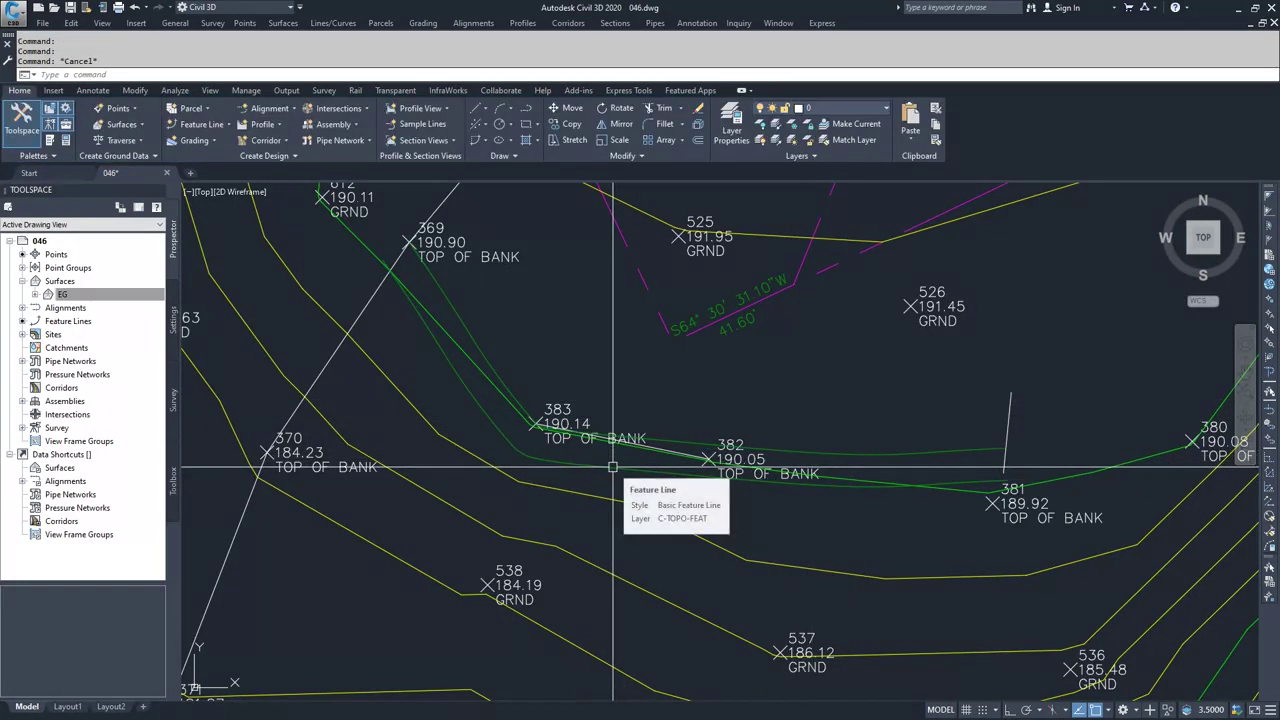